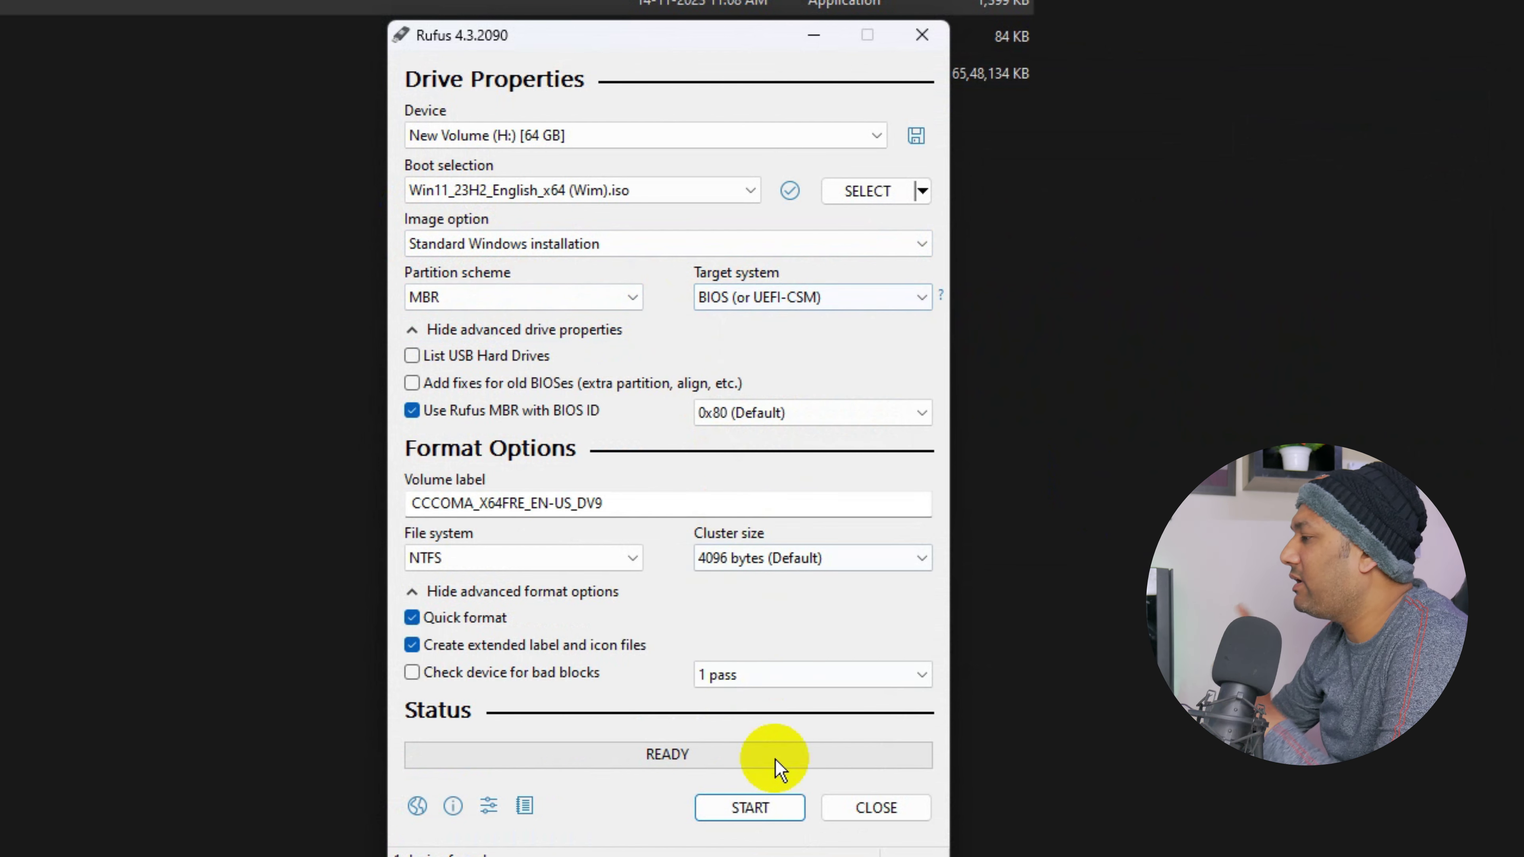
Start writing the Windows 11 ISO to the USB drive, accepting the Windows installation customizations and the erasure of the drive's data
left_click(769, 807)
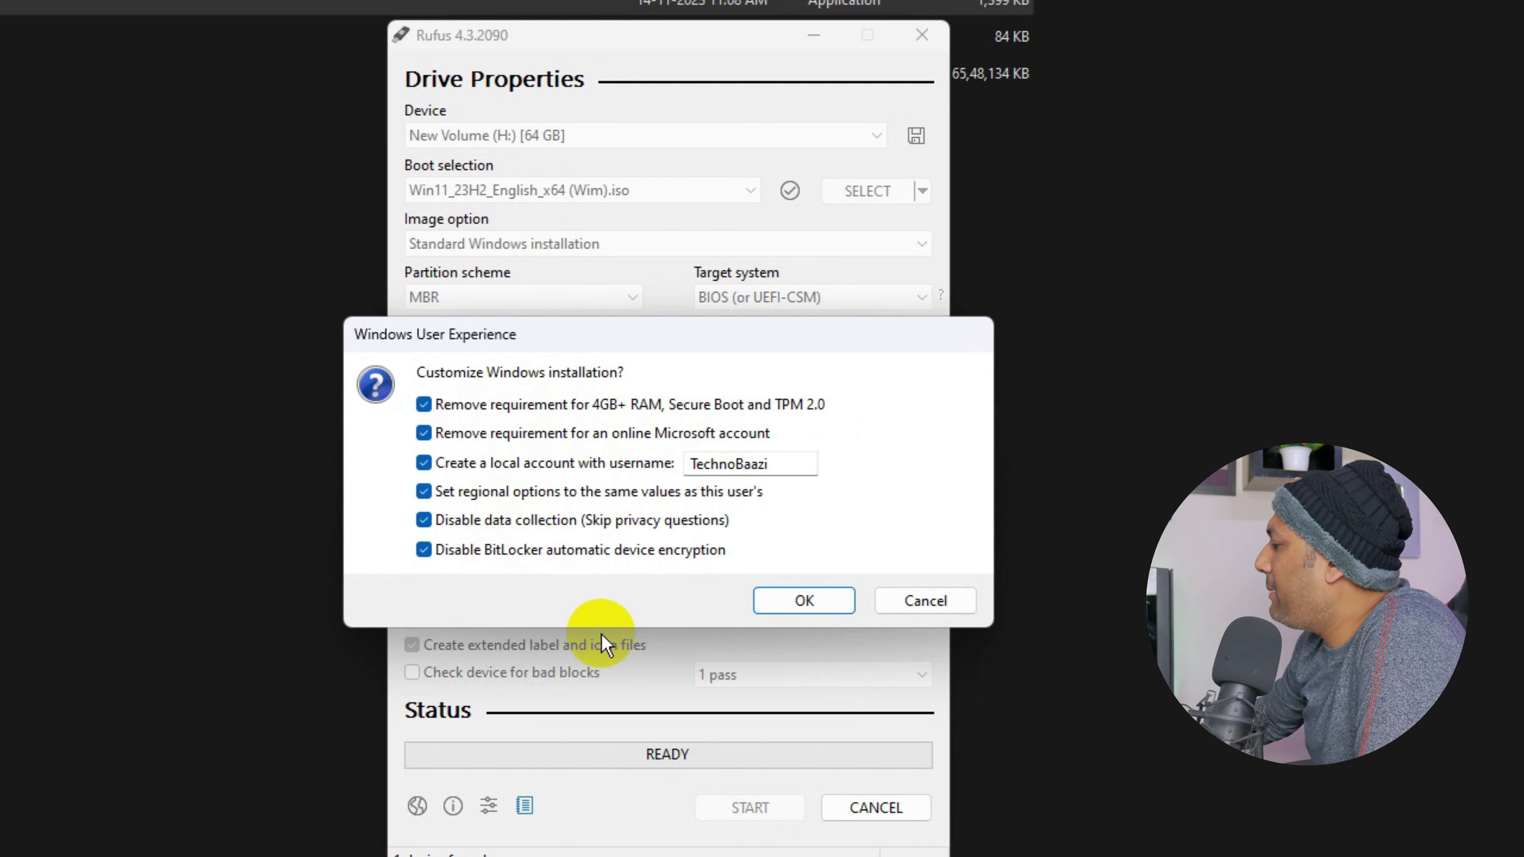
left_click(805, 602)
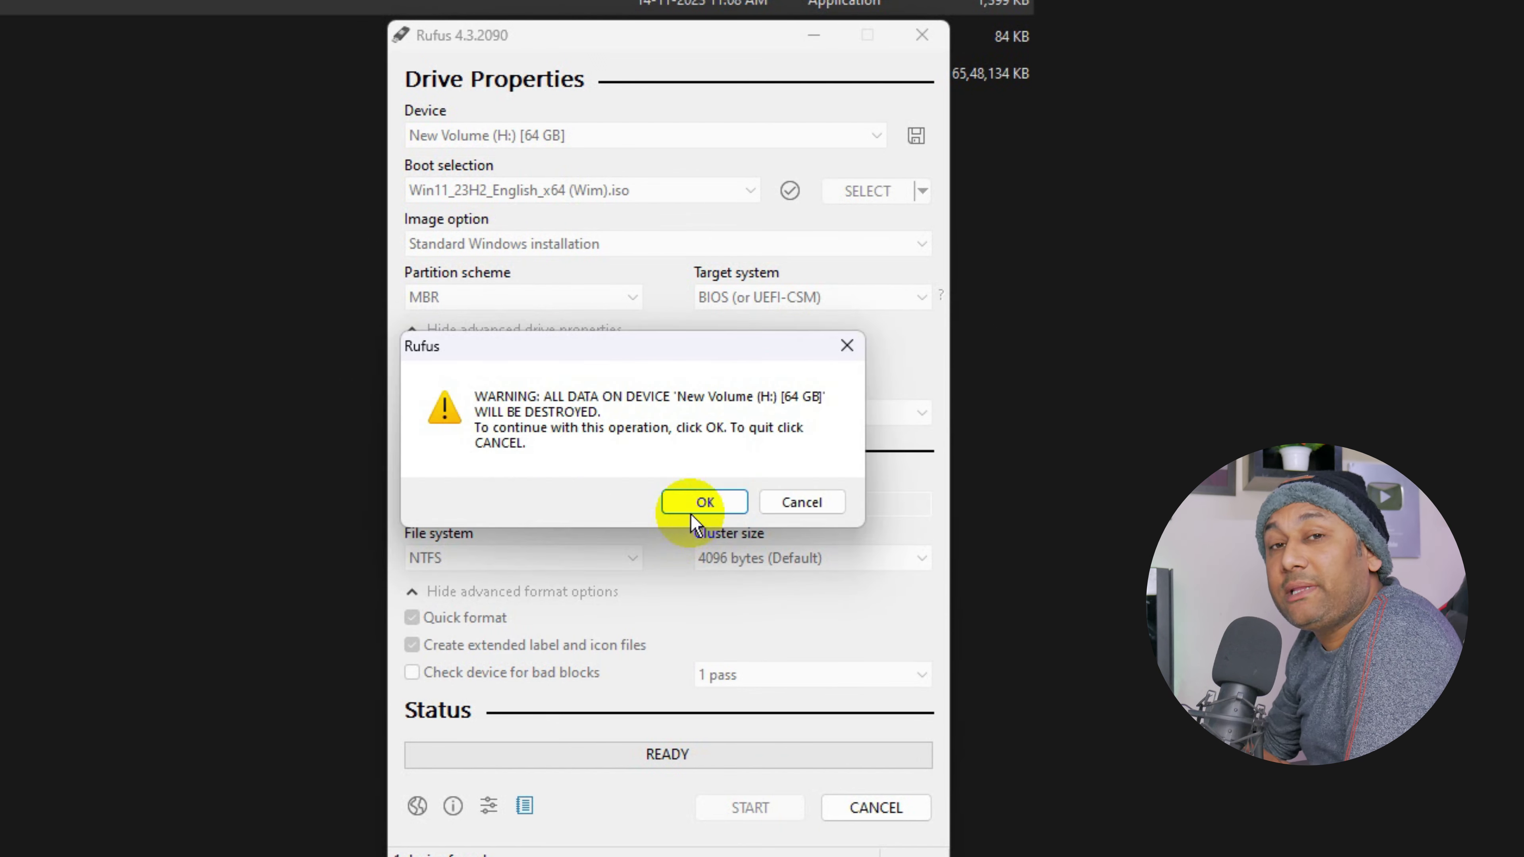
left_click(705, 504)
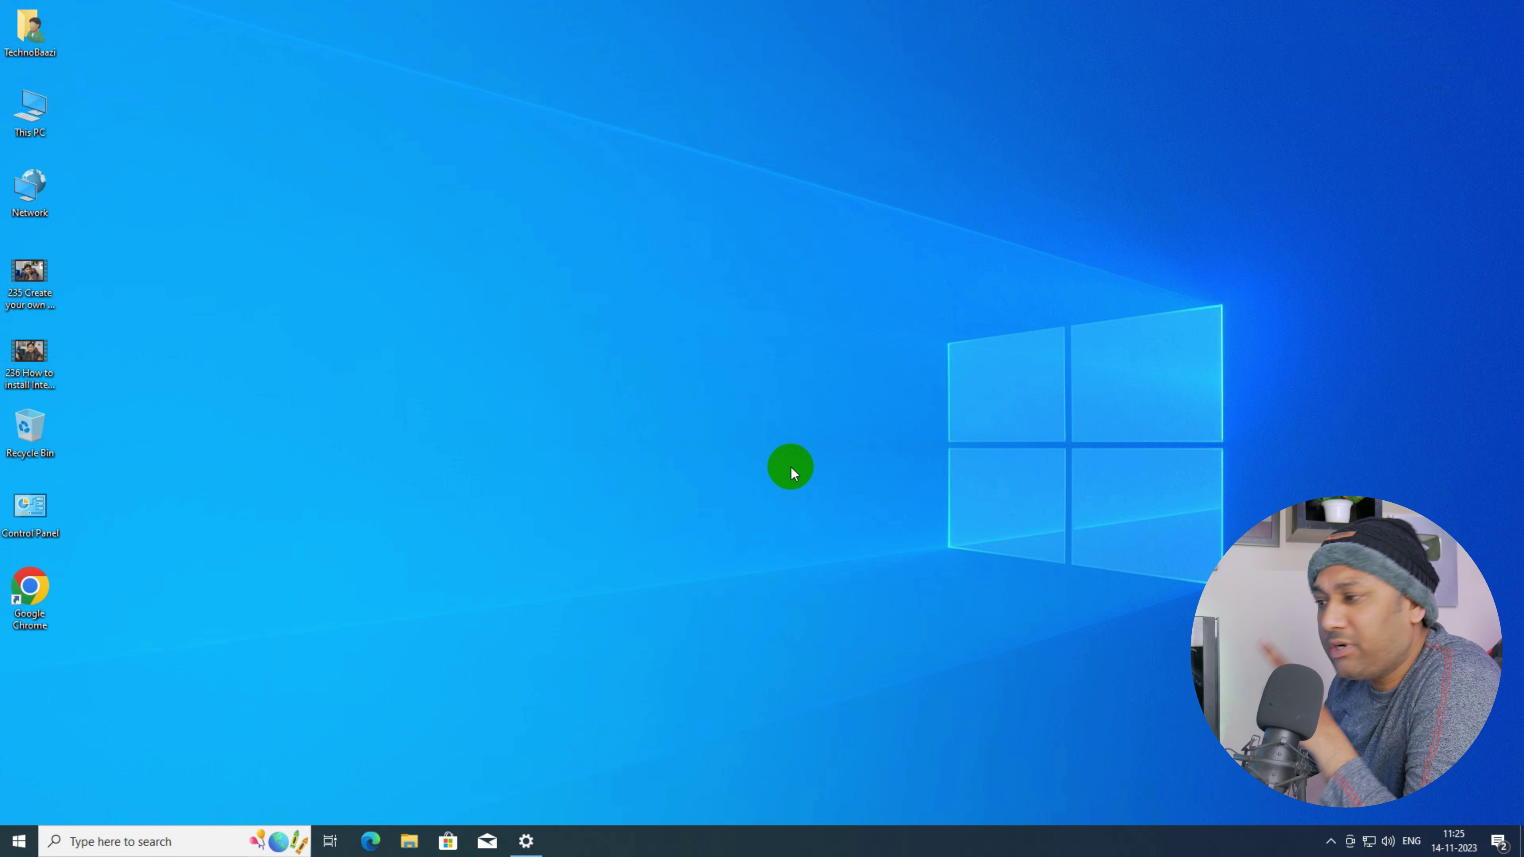
Check the Windows edition and activation status in Settings, and look over the video files kept on the desktop
left_click(526, 841)
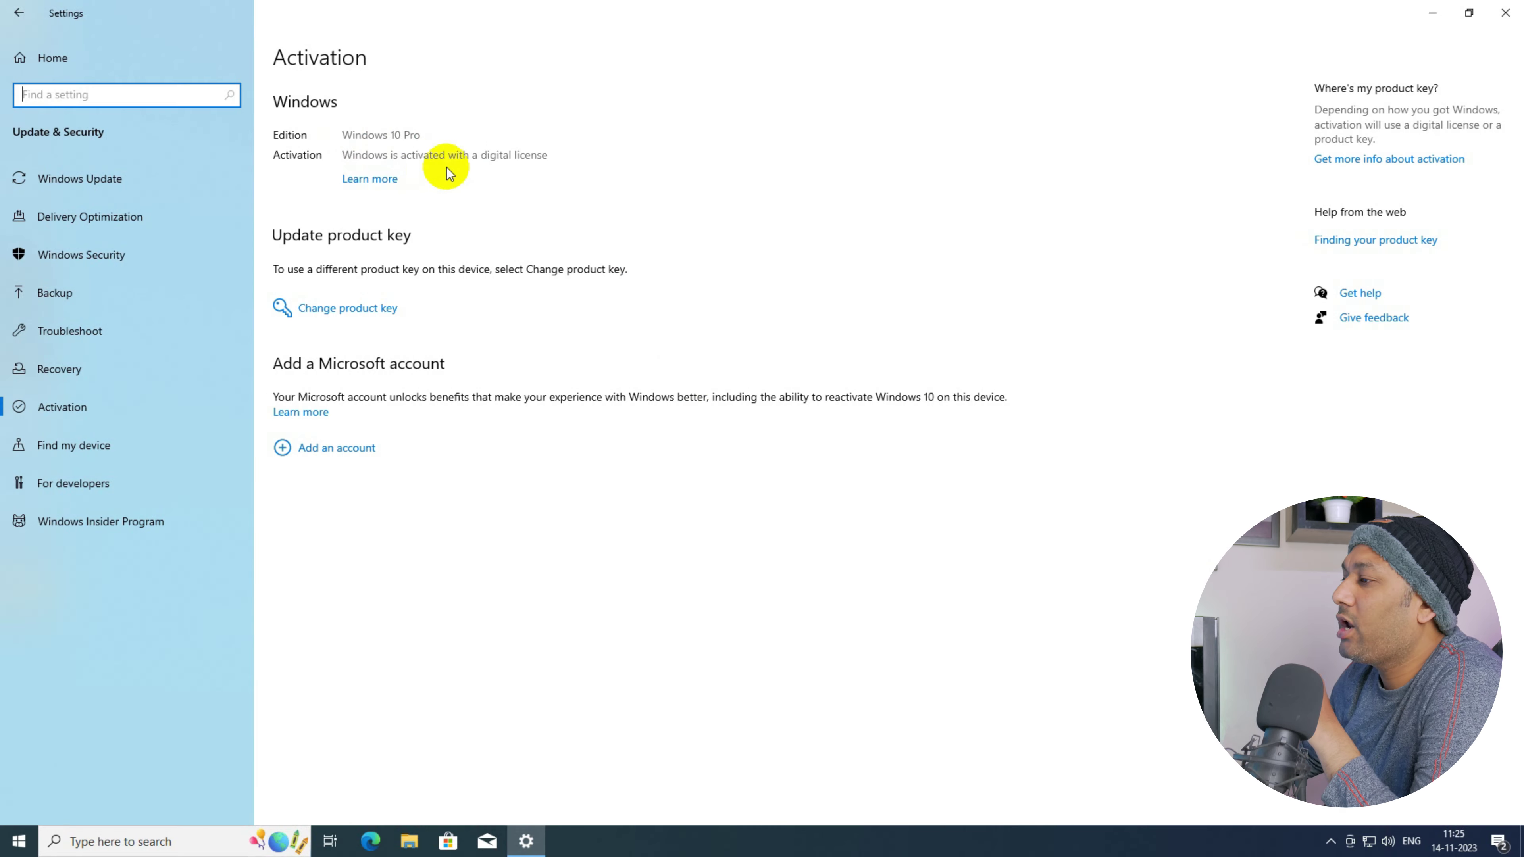
left_click(1506, 13)
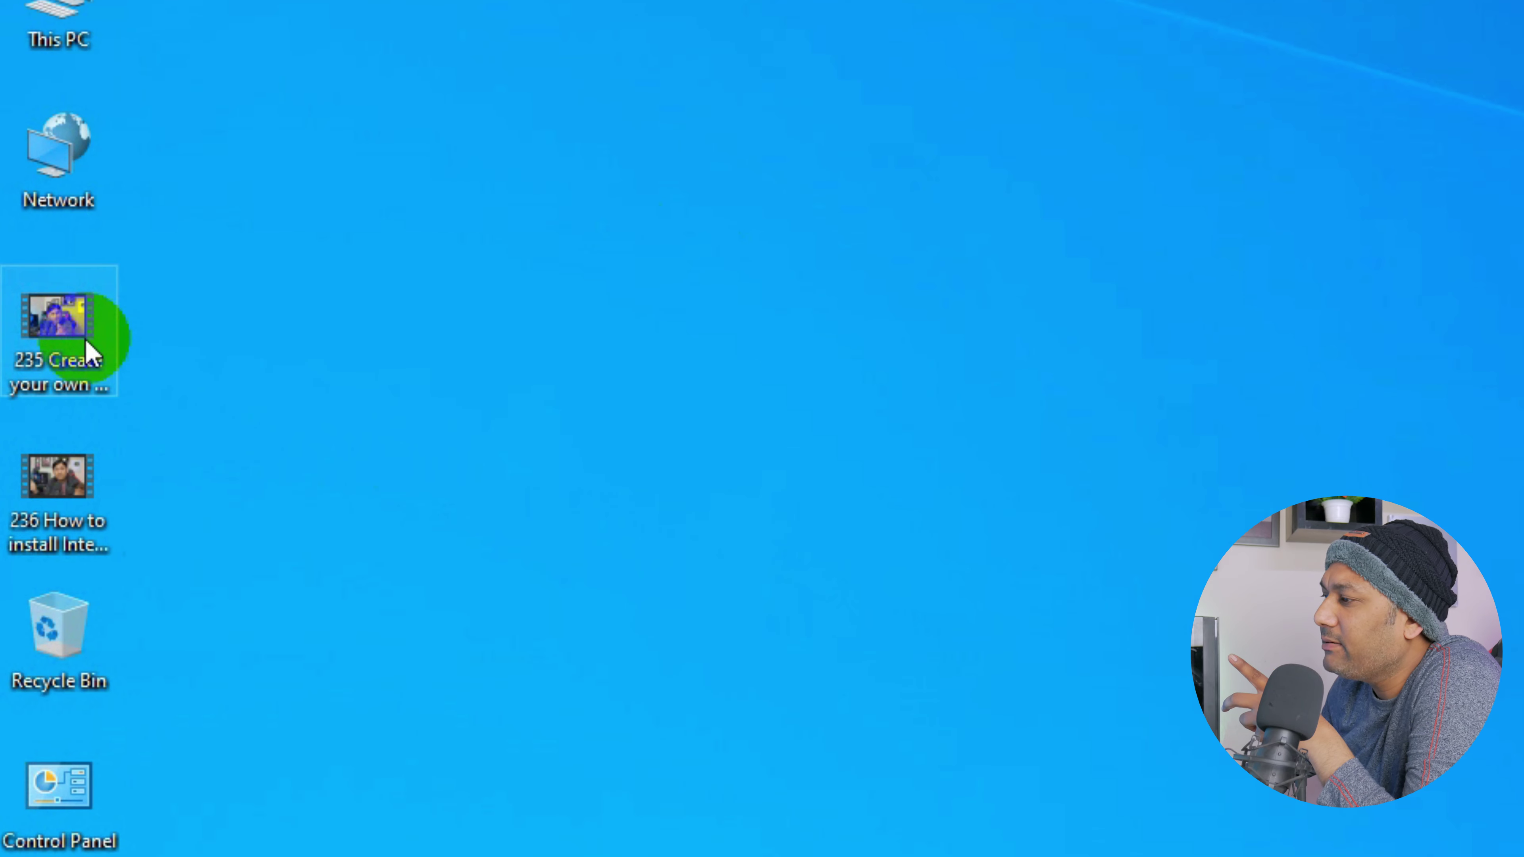
left_click(41, 282)
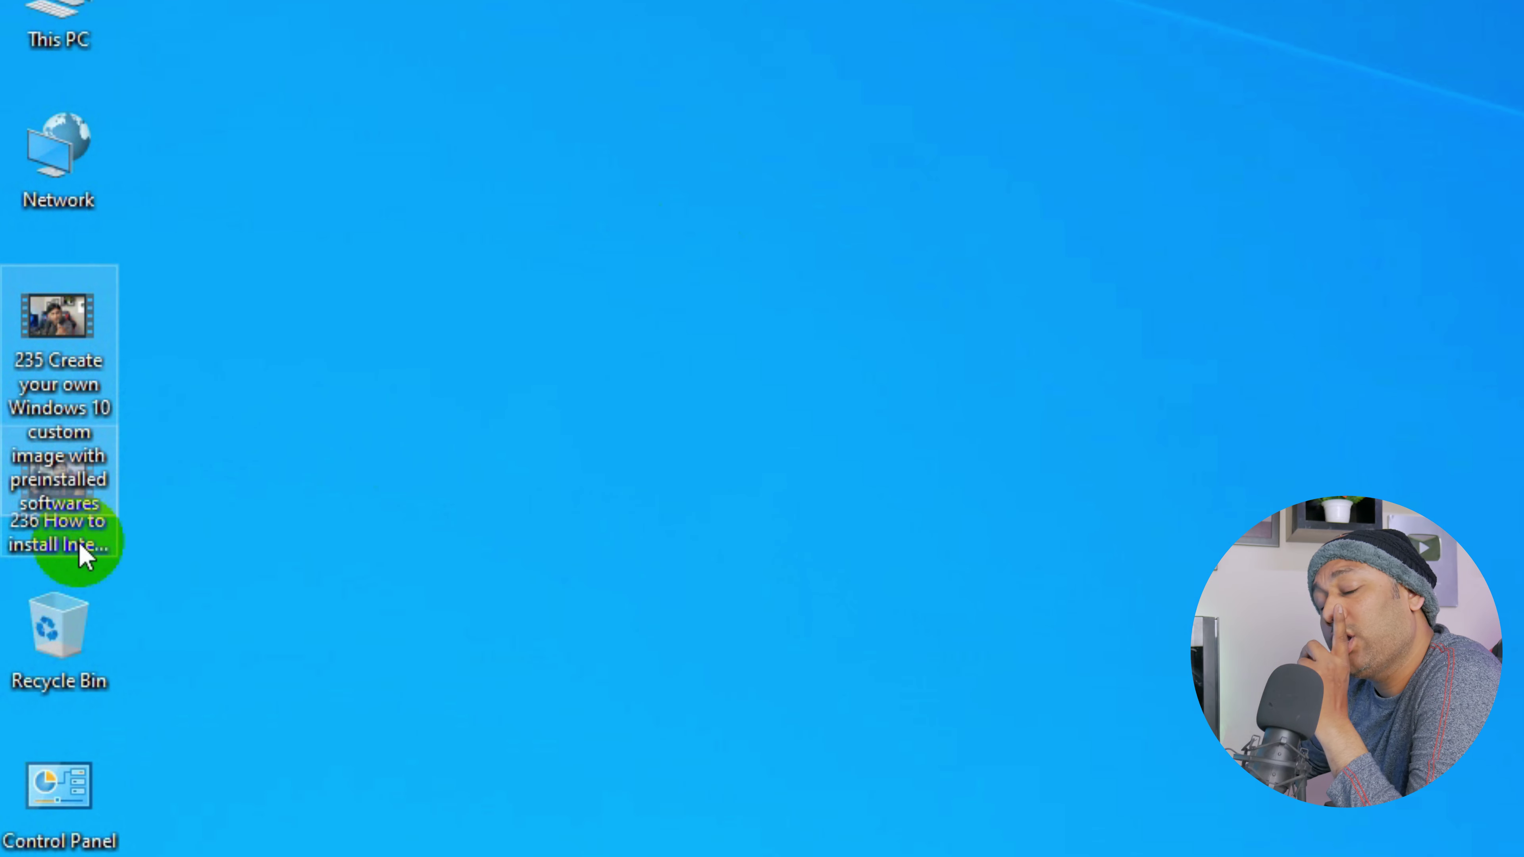
left_click(36, 544)
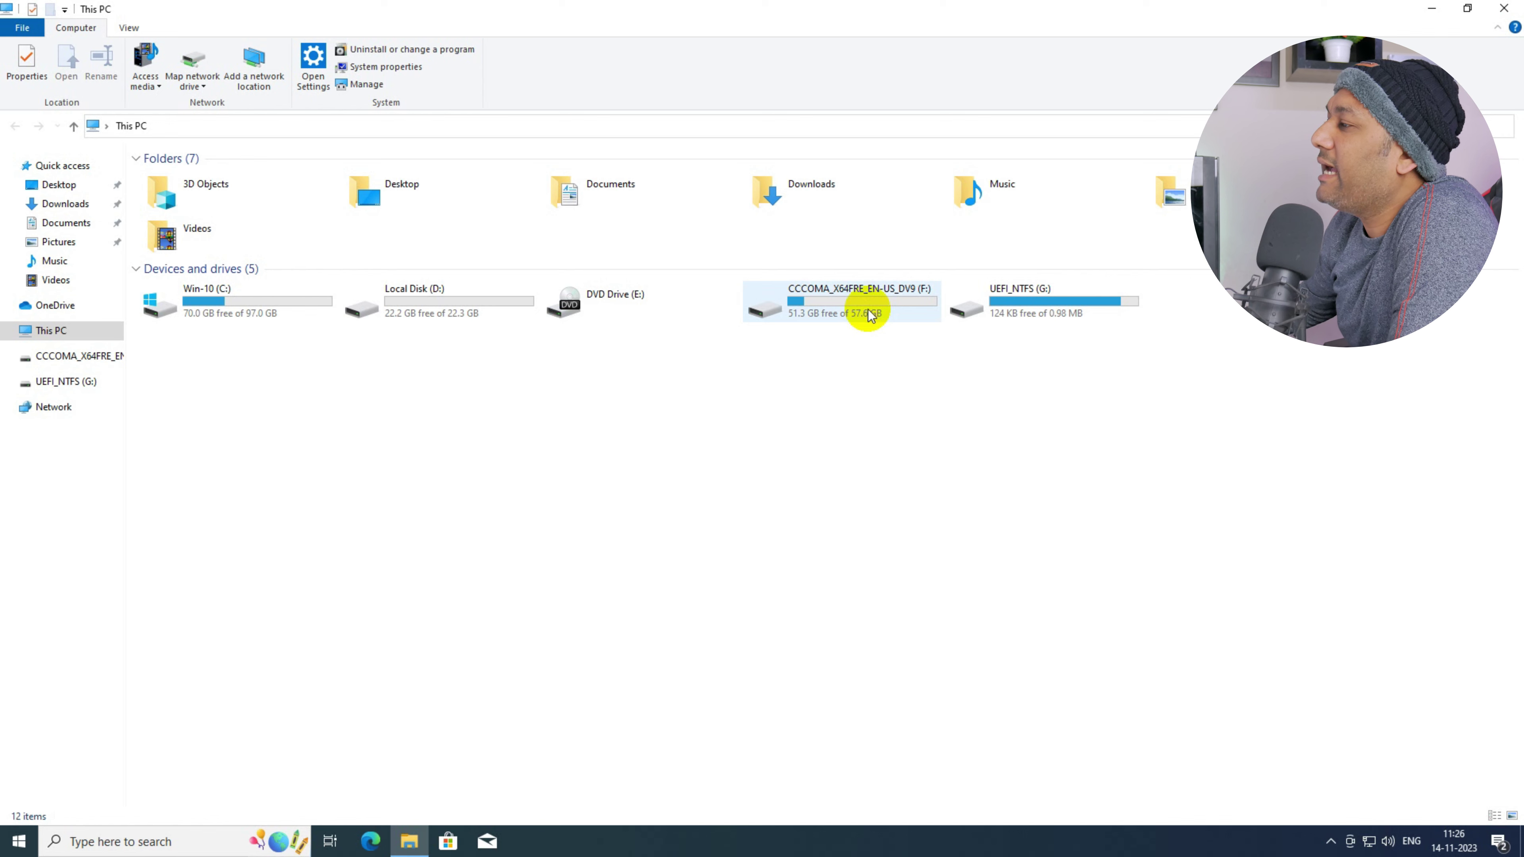
Copy all files and folders from the CCCOMA_X64FRE_EN-US_DV9 (F:) USB drive
double_click(868, 311)
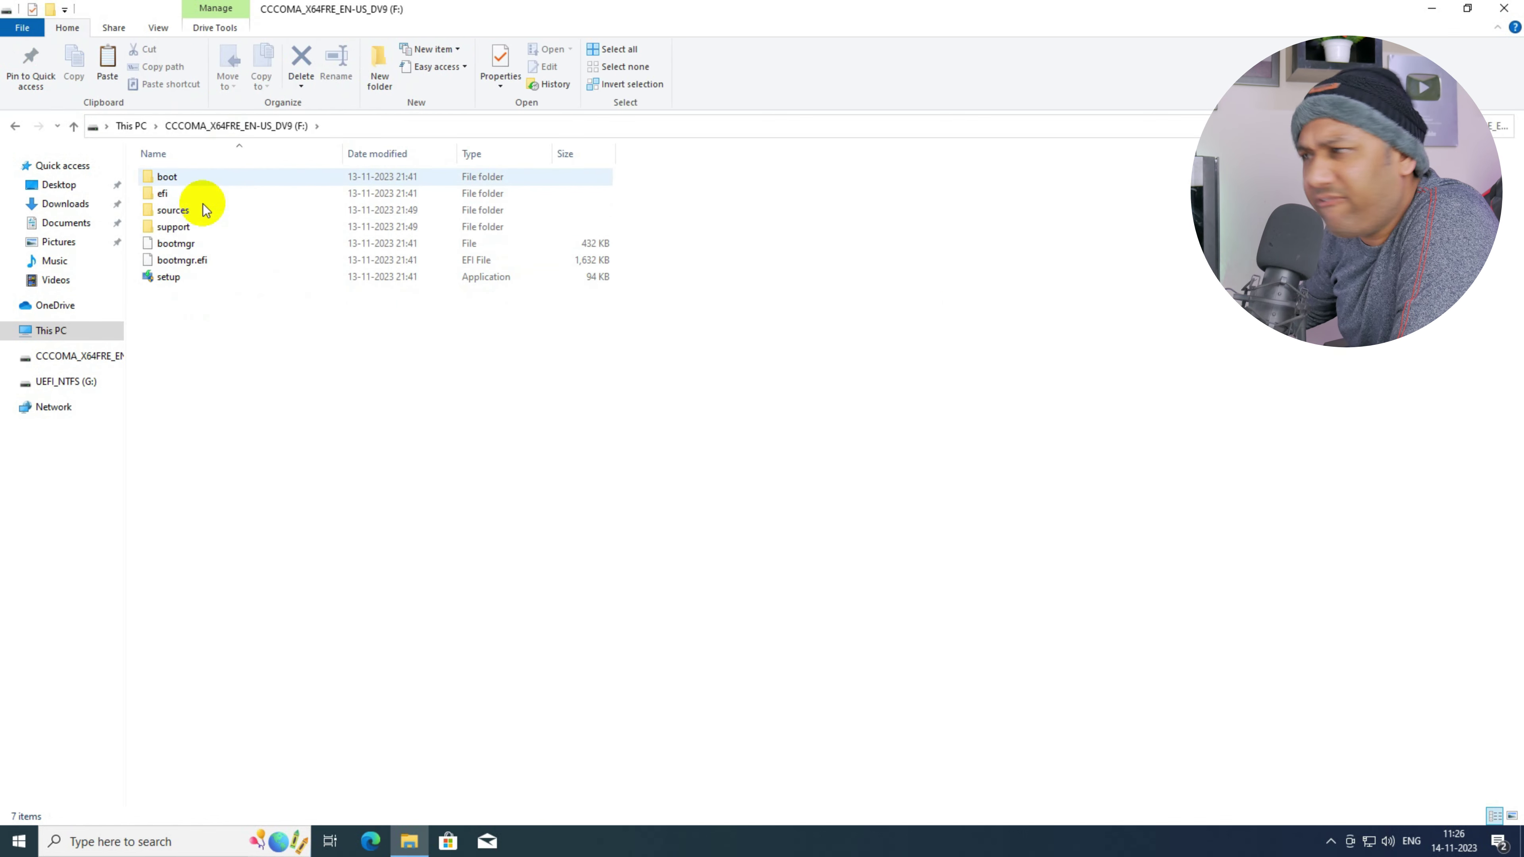
left_click_drag(223, 393, 139, 153)
right_click(165, 178)
key("Escape")
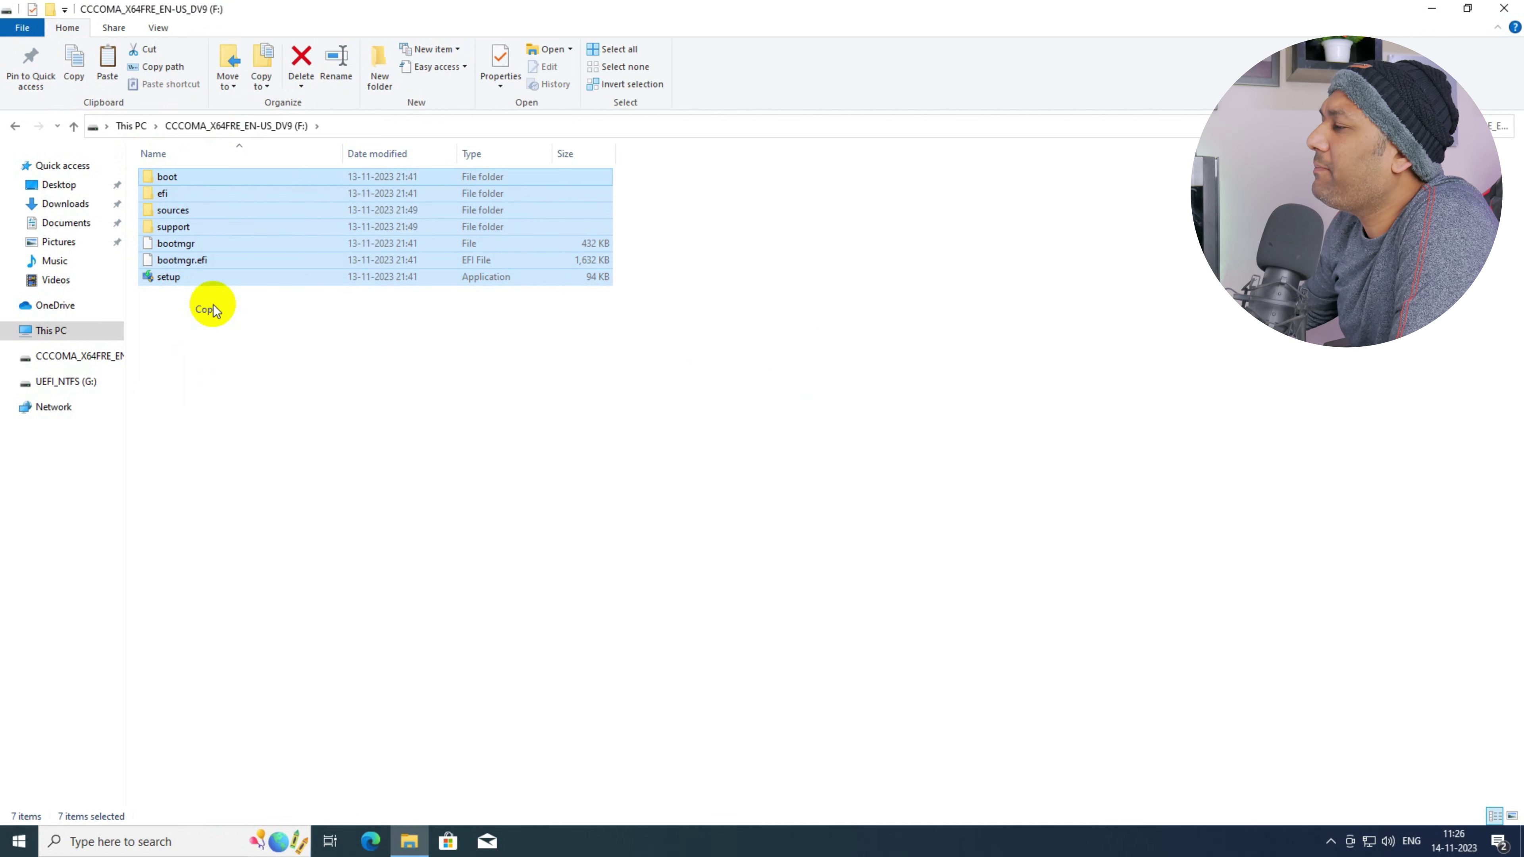
Create a folder named Win11 on Local Disk (D:) and open it
left_click(132, 125)
left_click(231, 306)
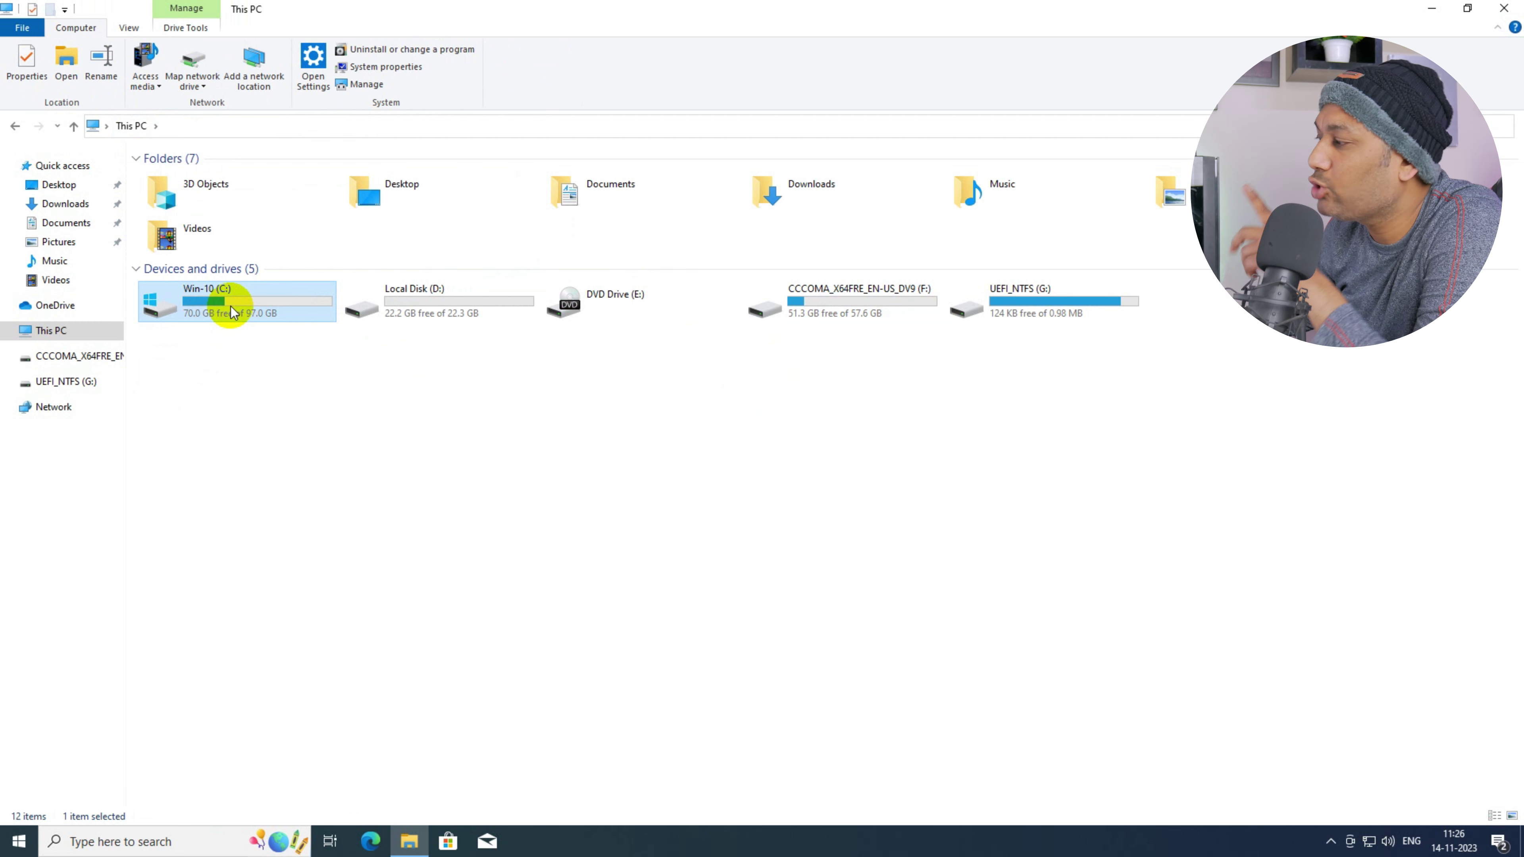
left_click(414, 315)
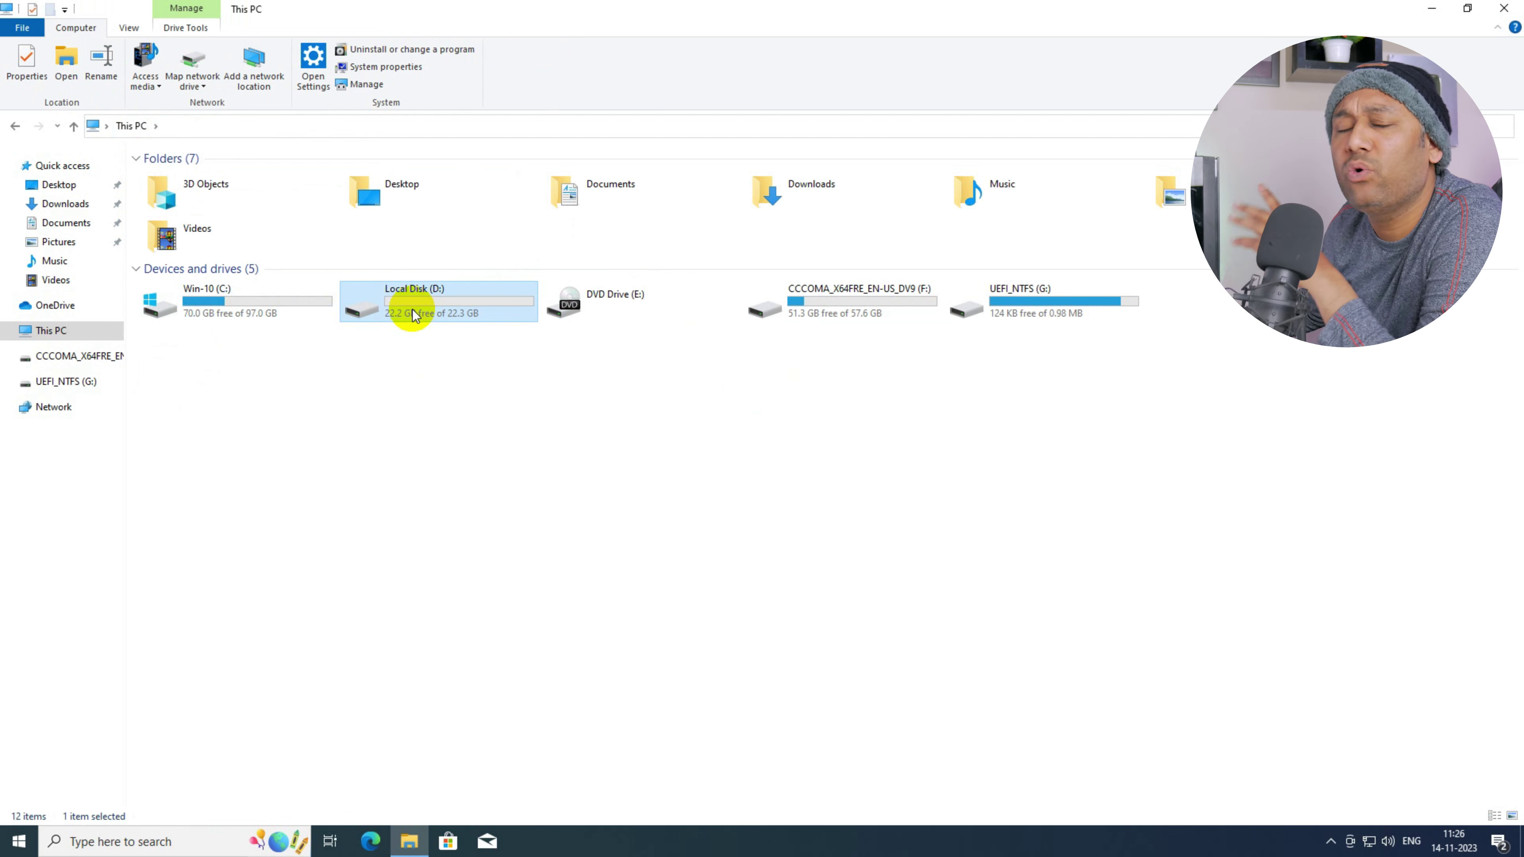
double_click(414, 315)
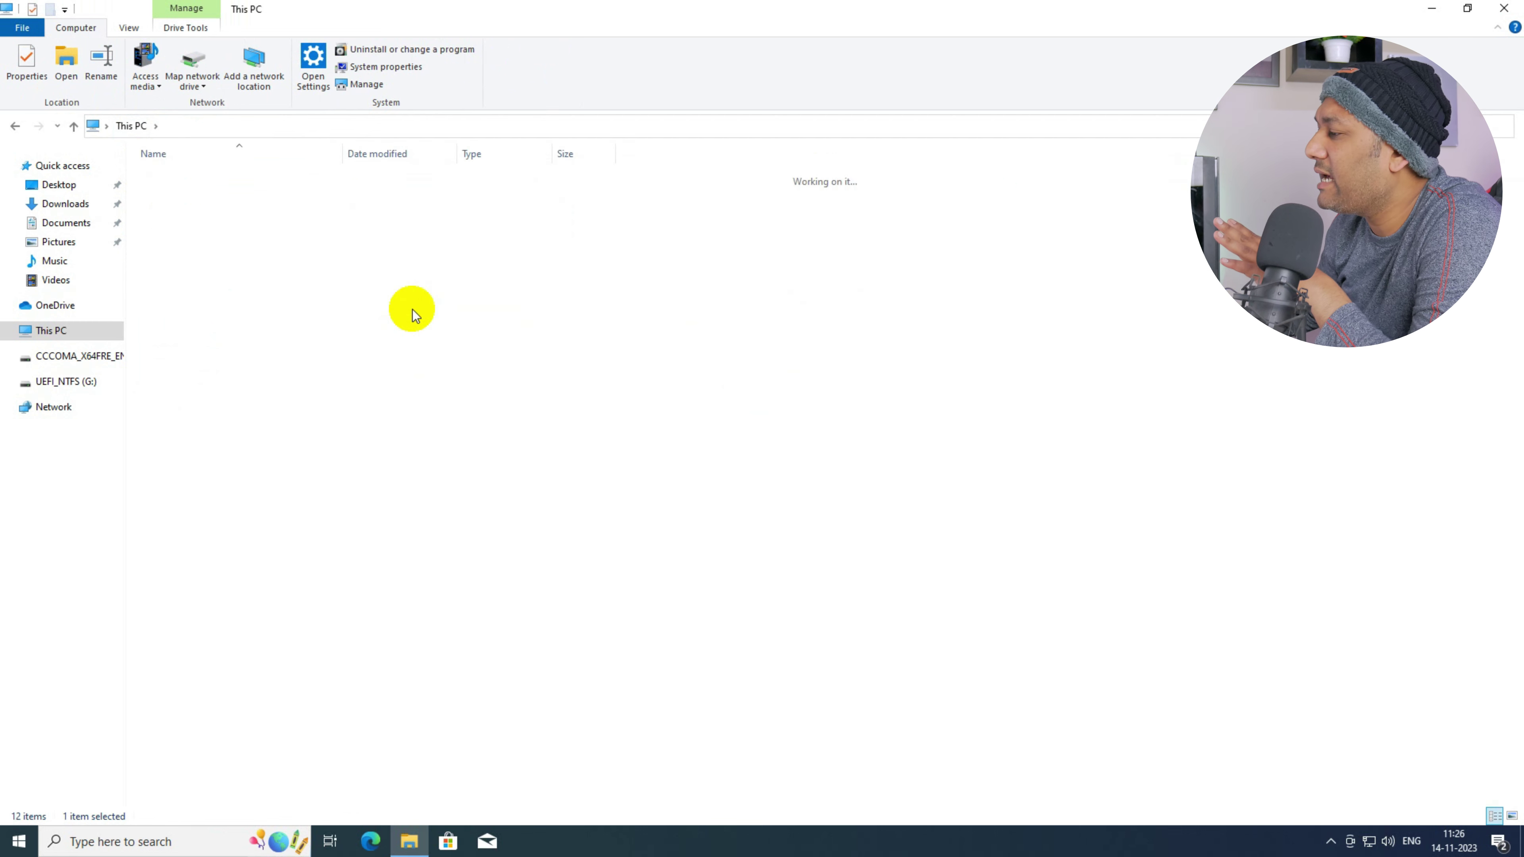
right_click(384, 304)
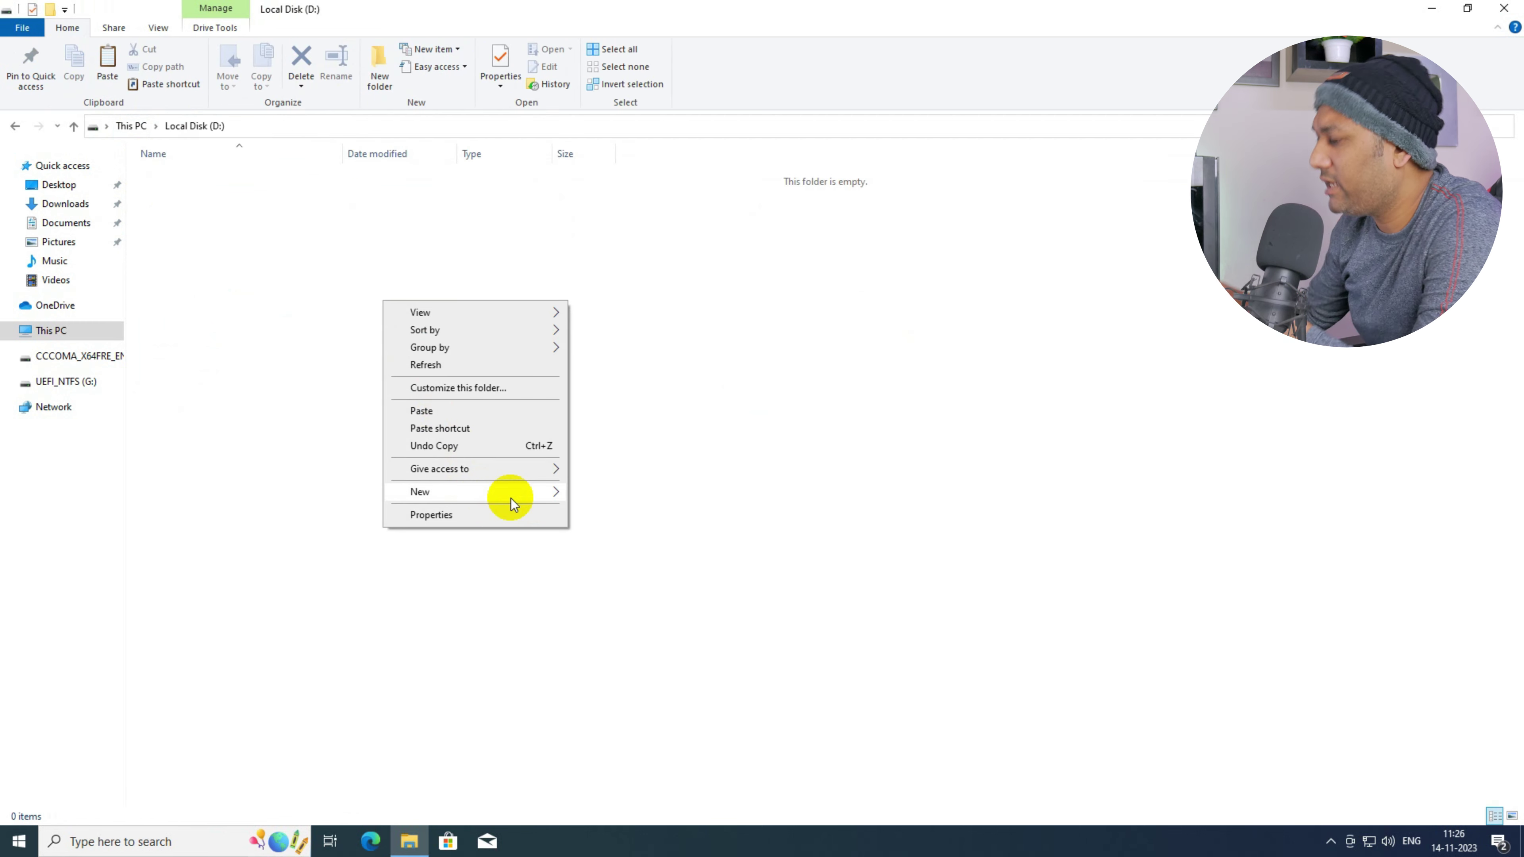
mouse_move(511, 497)
left_click(578, 493)
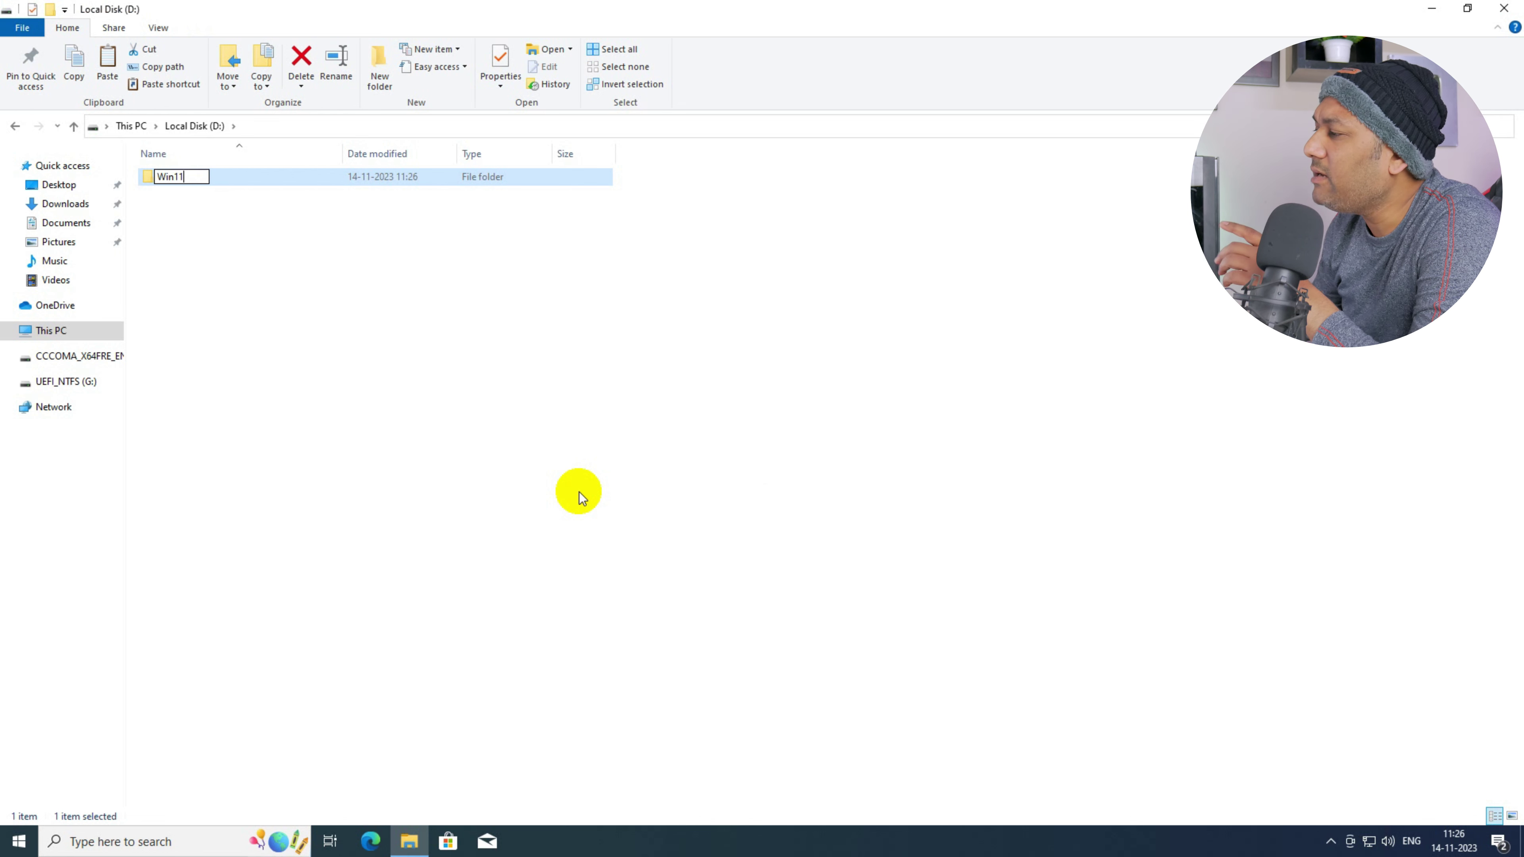
key("Return")
key("Return")
Paste the copied installation files into the Win11 folder and return to the This PC overview
right_click(641, 335)
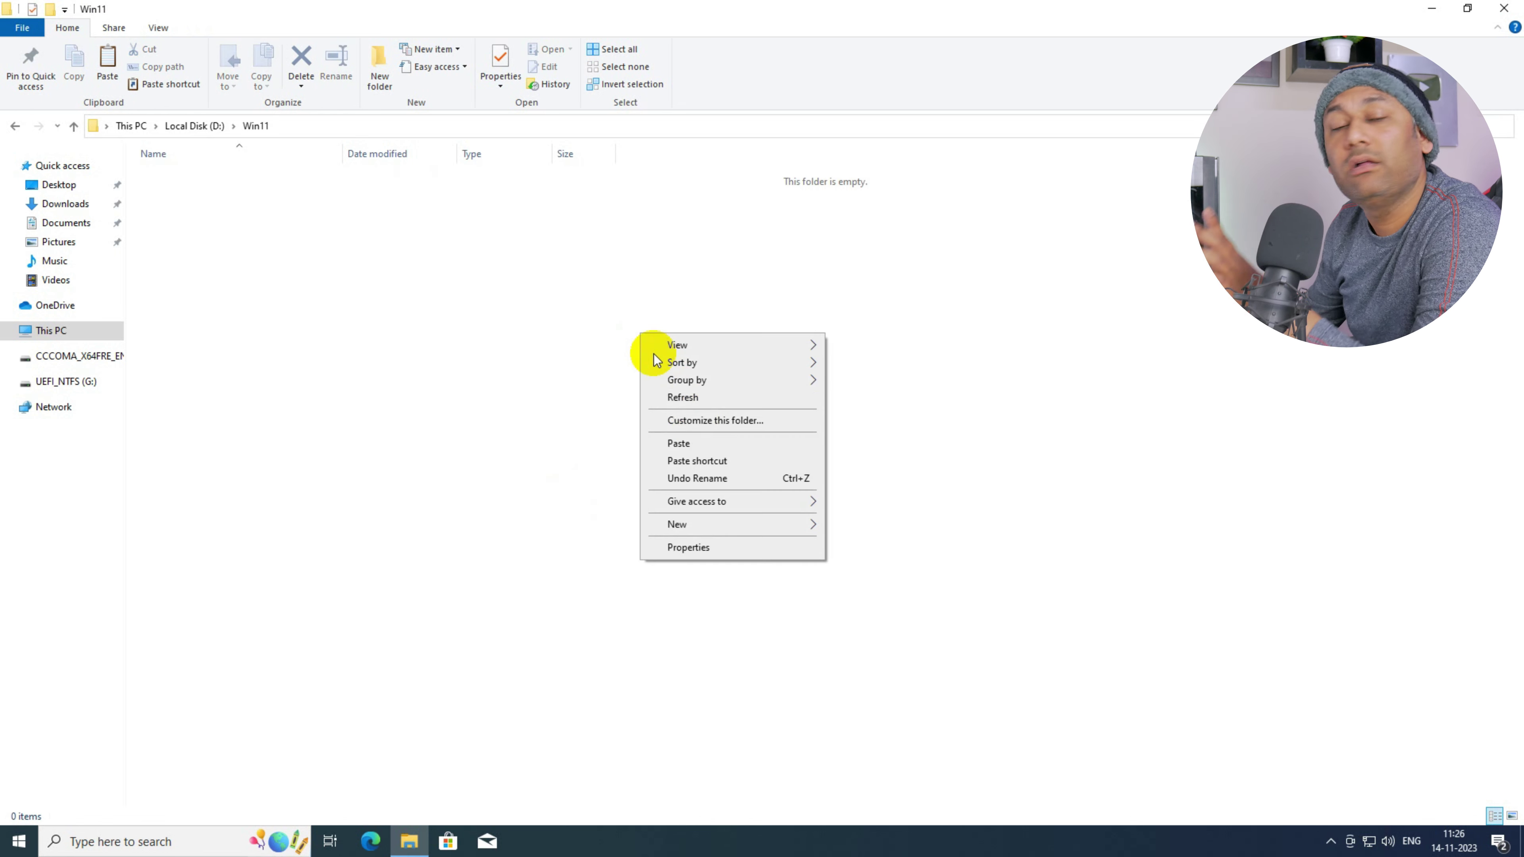
left_click(704, 444)
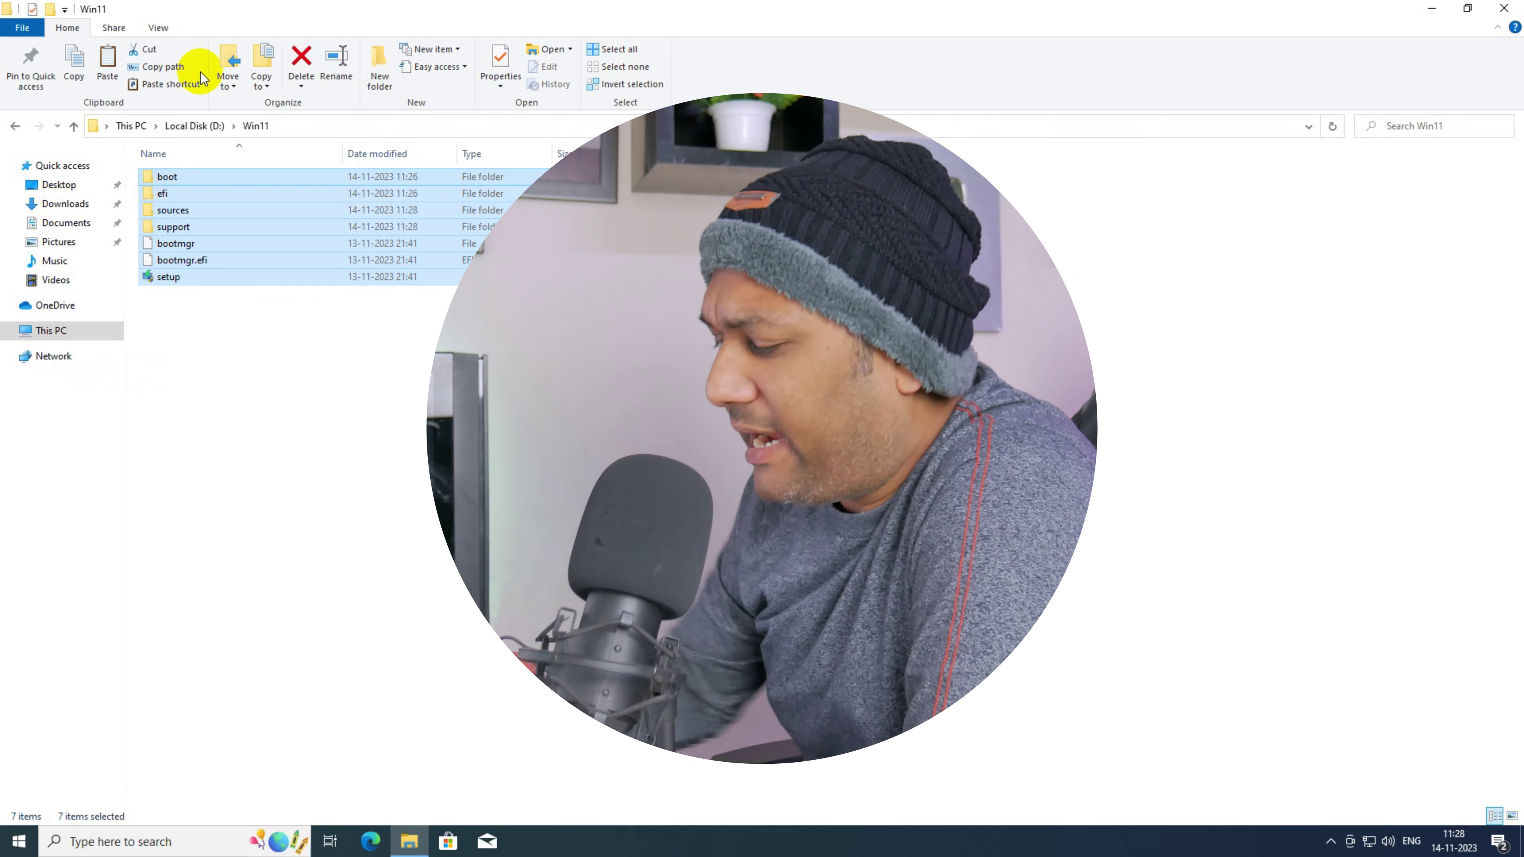
left_click(133, 125)
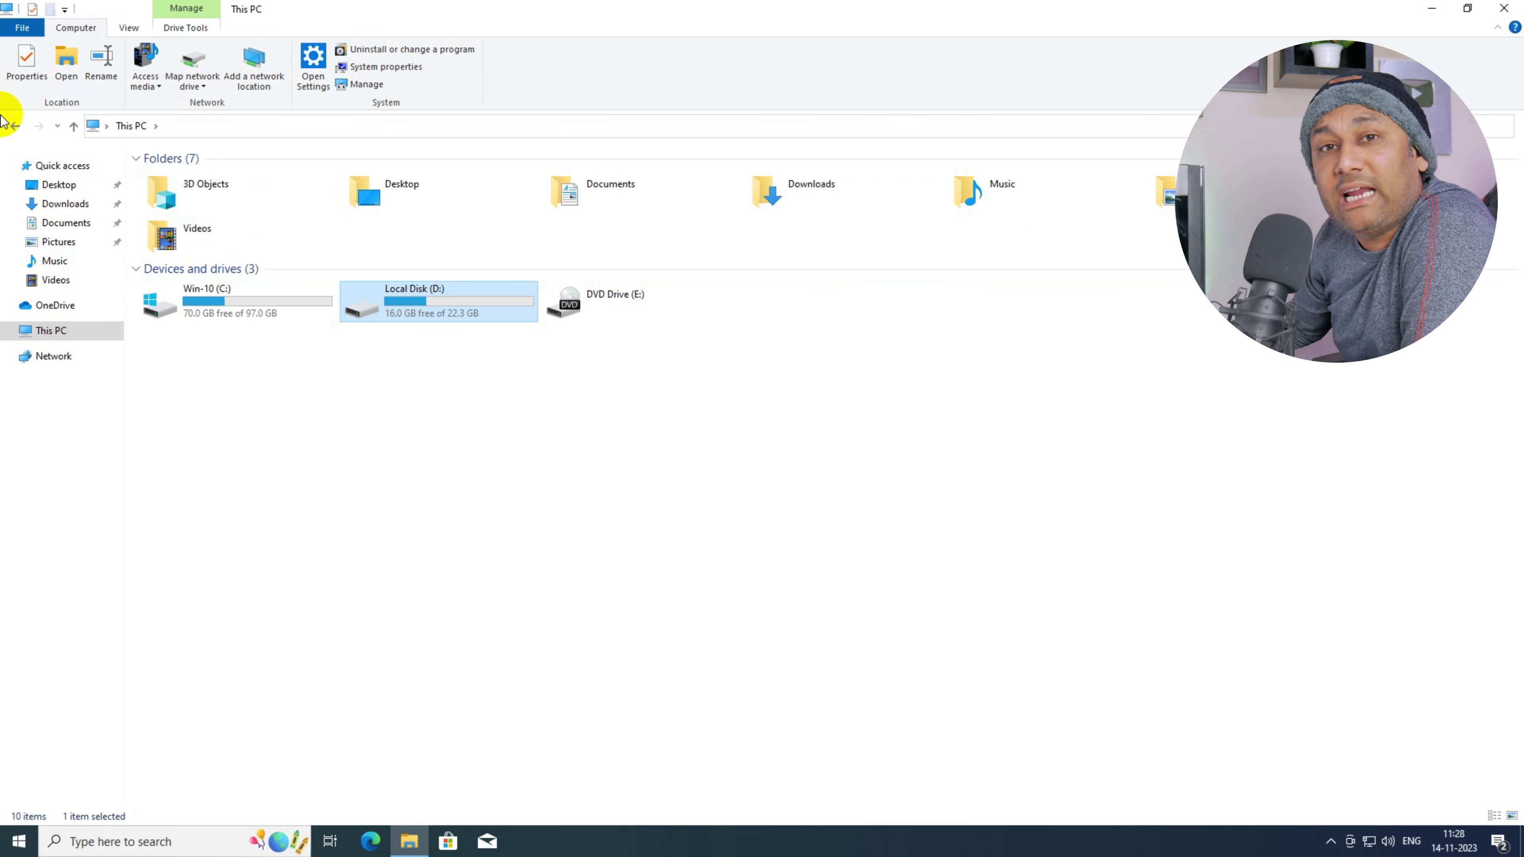
left_click(308, 301)
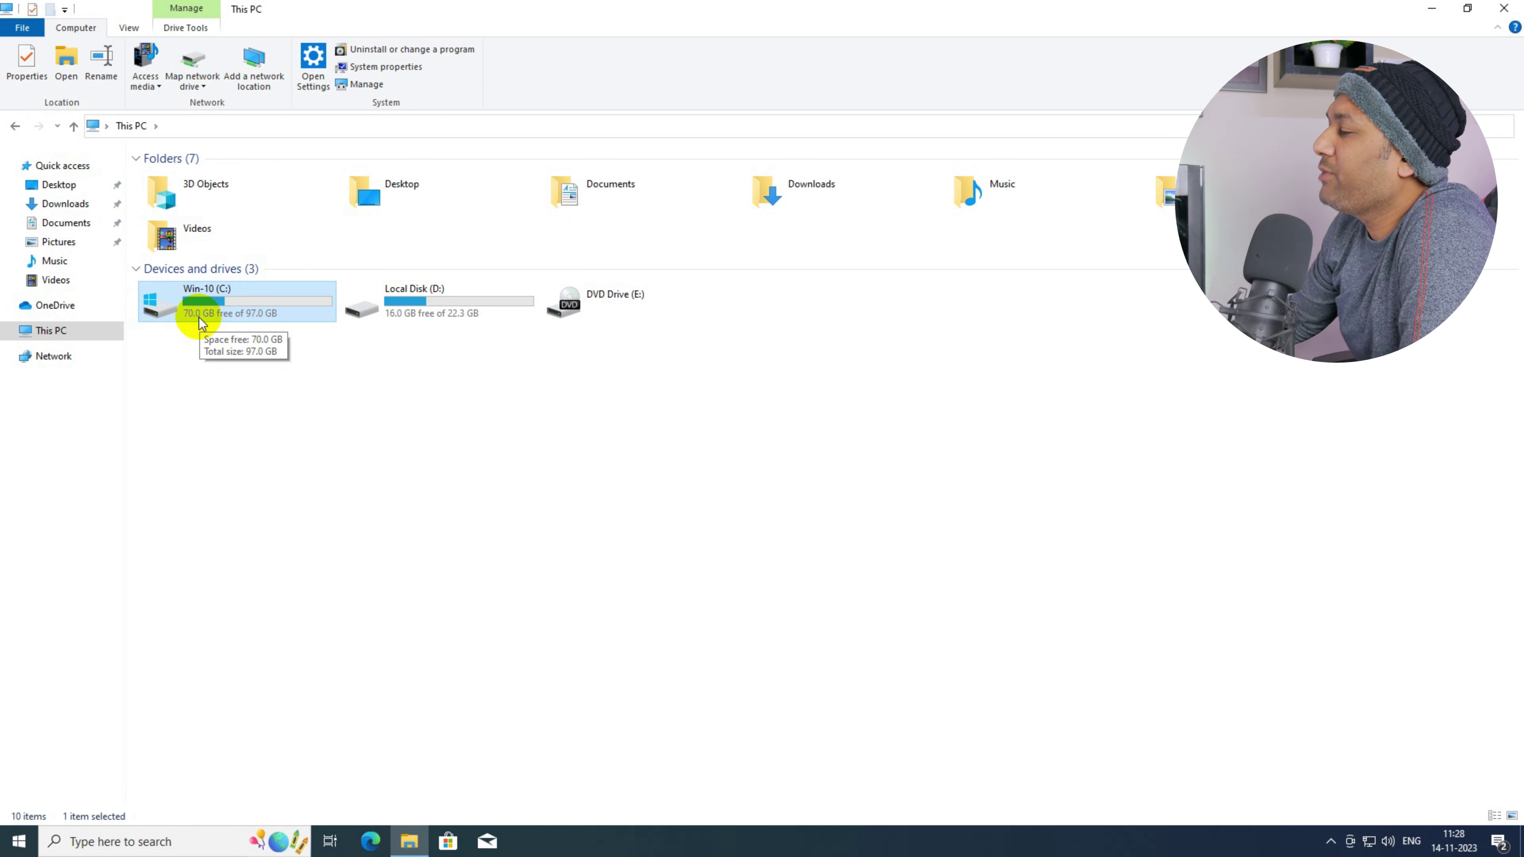
left_click(717, 482)
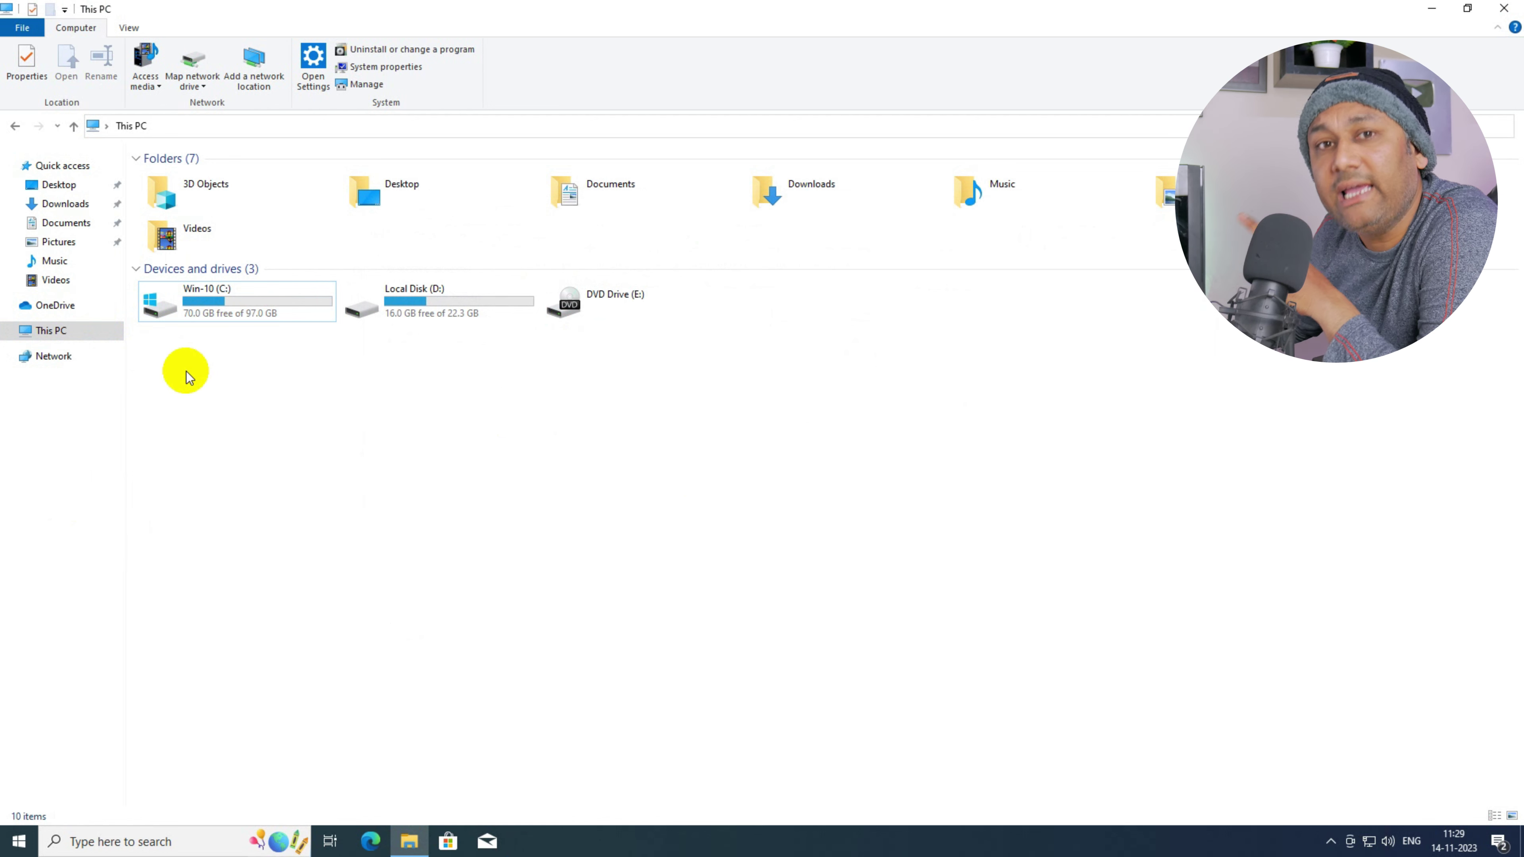
Disable the Ethernet0 network adapter to disconnect the PC from the internet
right_click(53, 357)
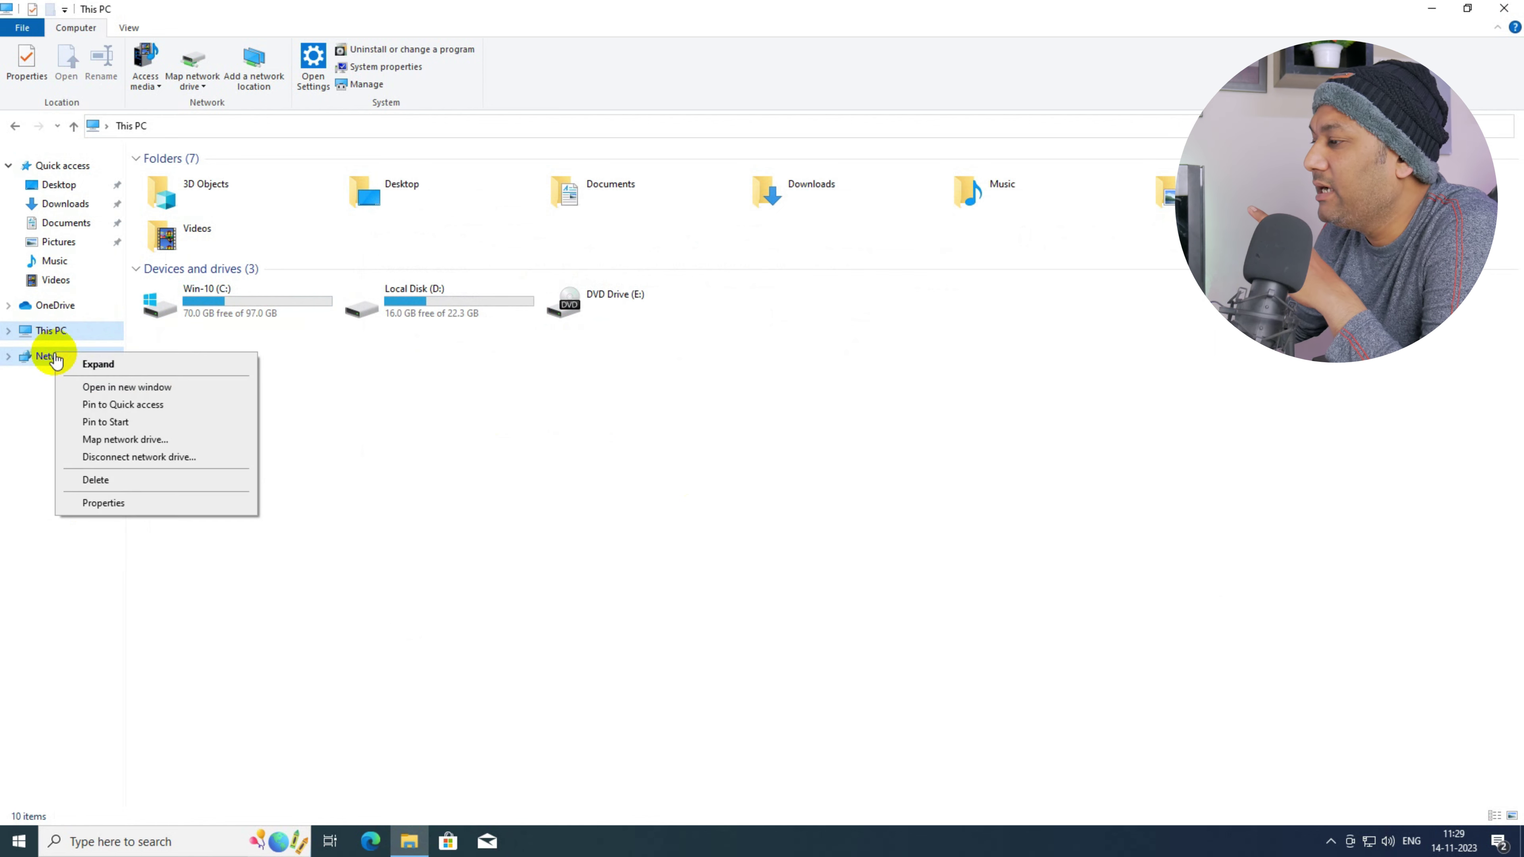
left_click(103, 503)
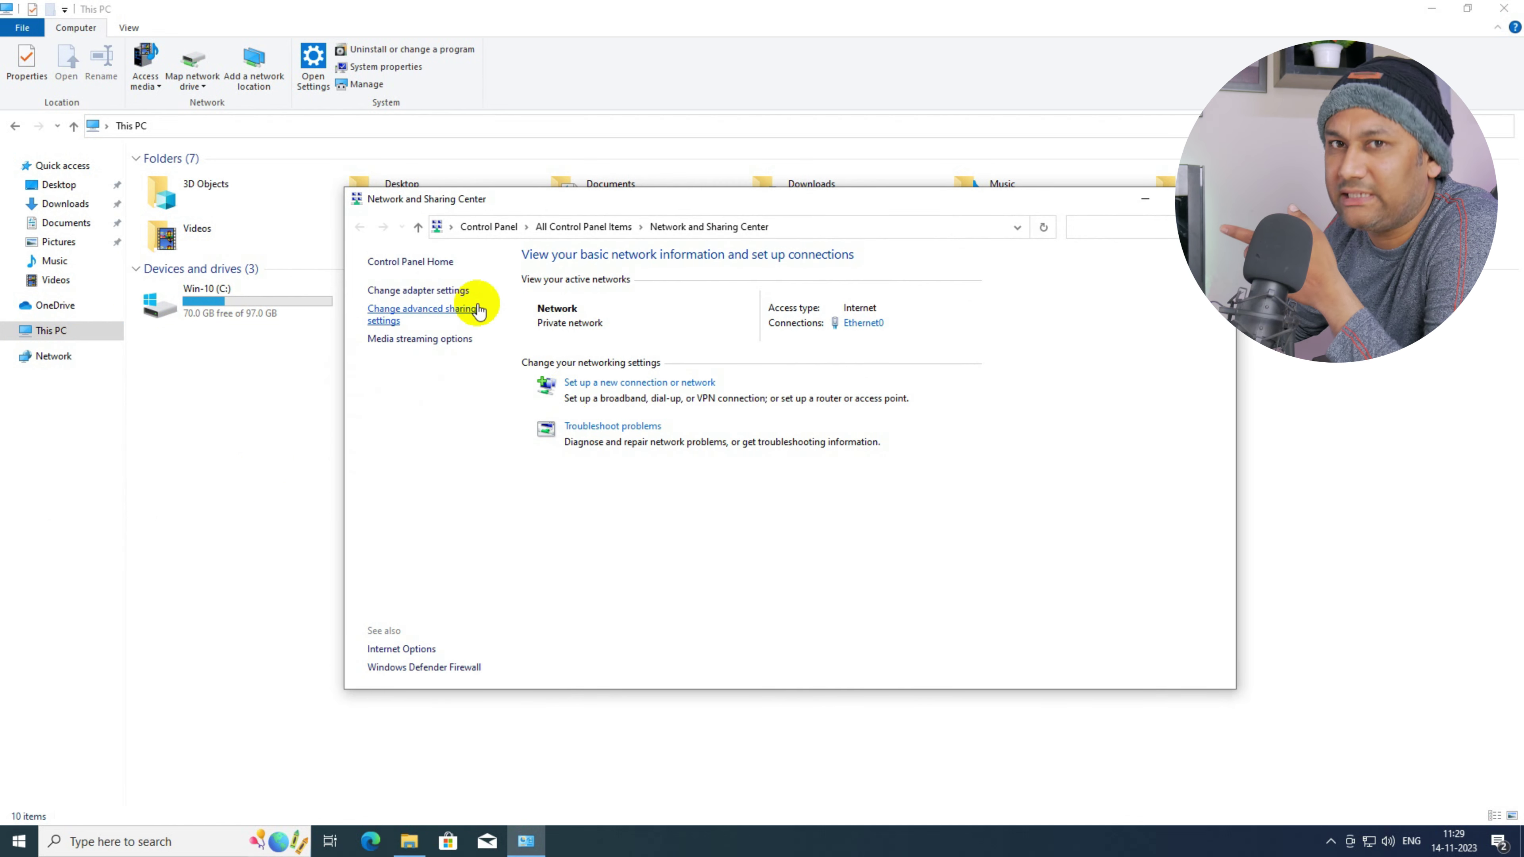
left_click(422, 293)
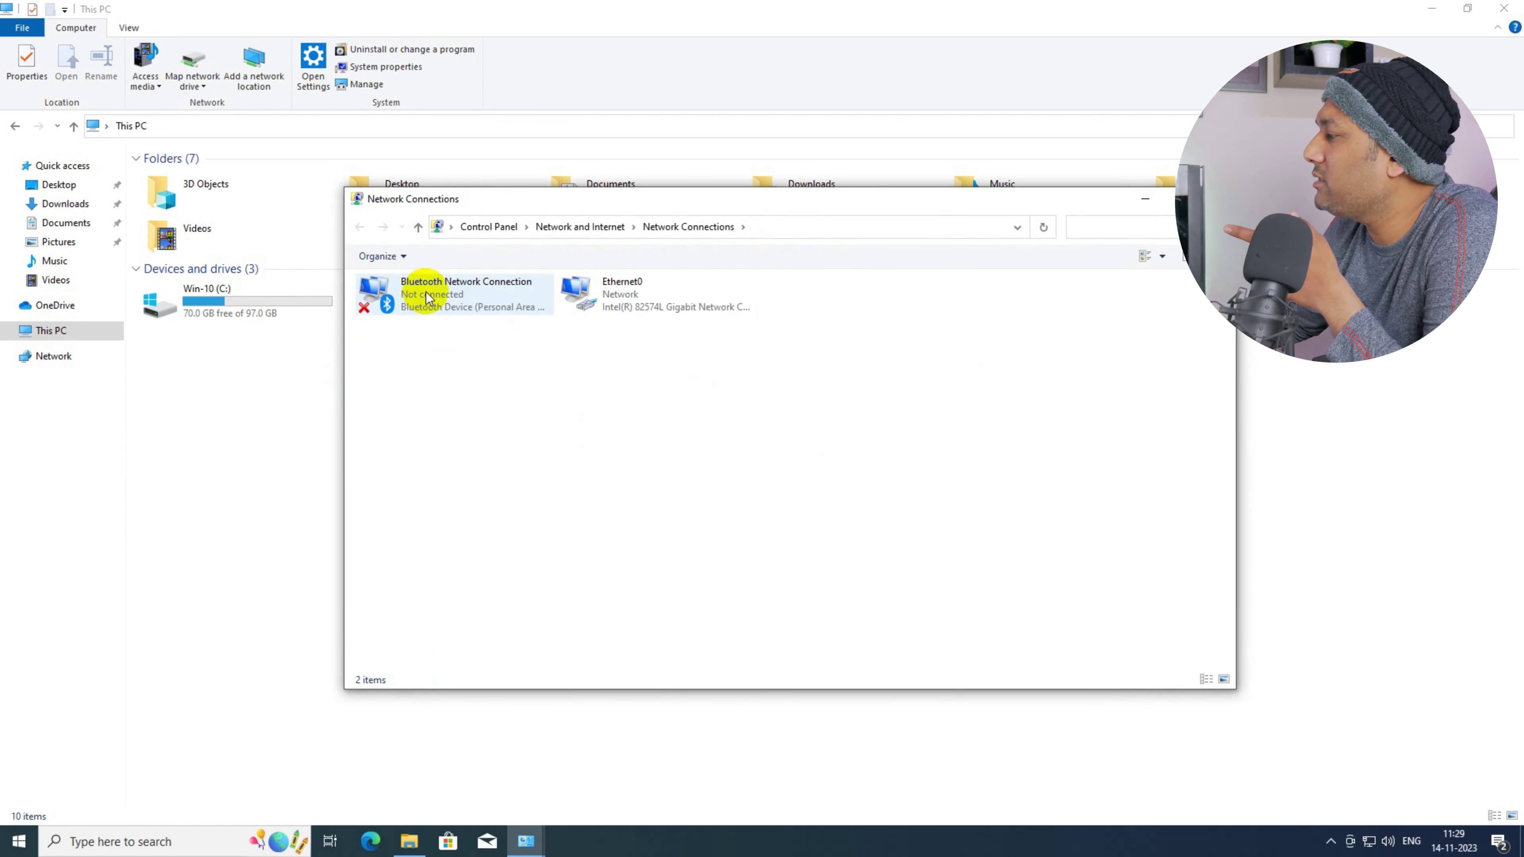
right_click(597, 301)
left_click(638, 320)
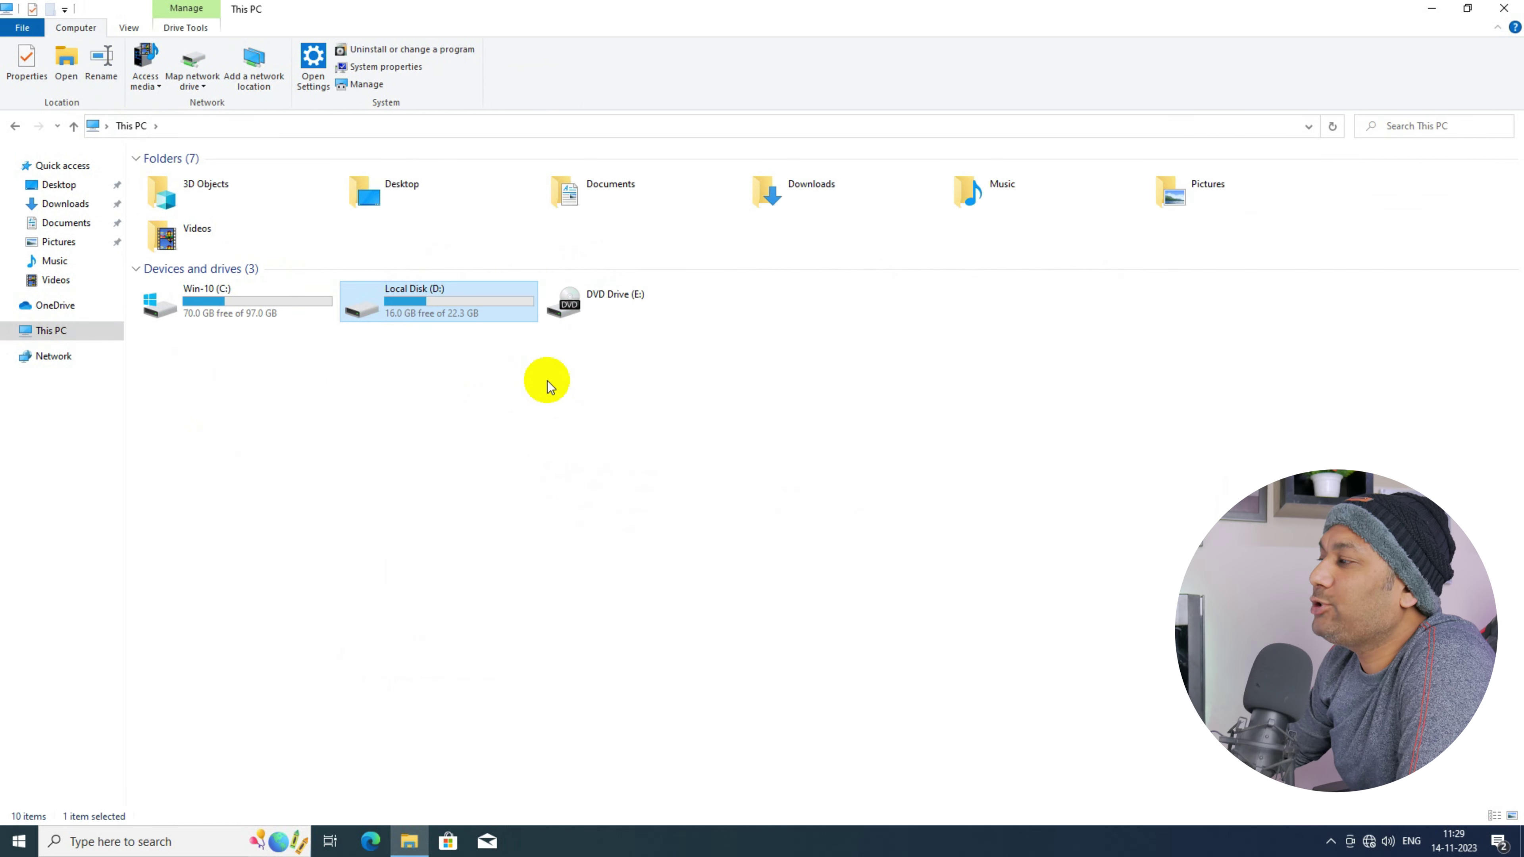
Run setup from the Win11 folder on Local Disk (D:) as administrator and proceed past the Install Windows 11 page
double_click(452, 310)
double_click(179, 179)
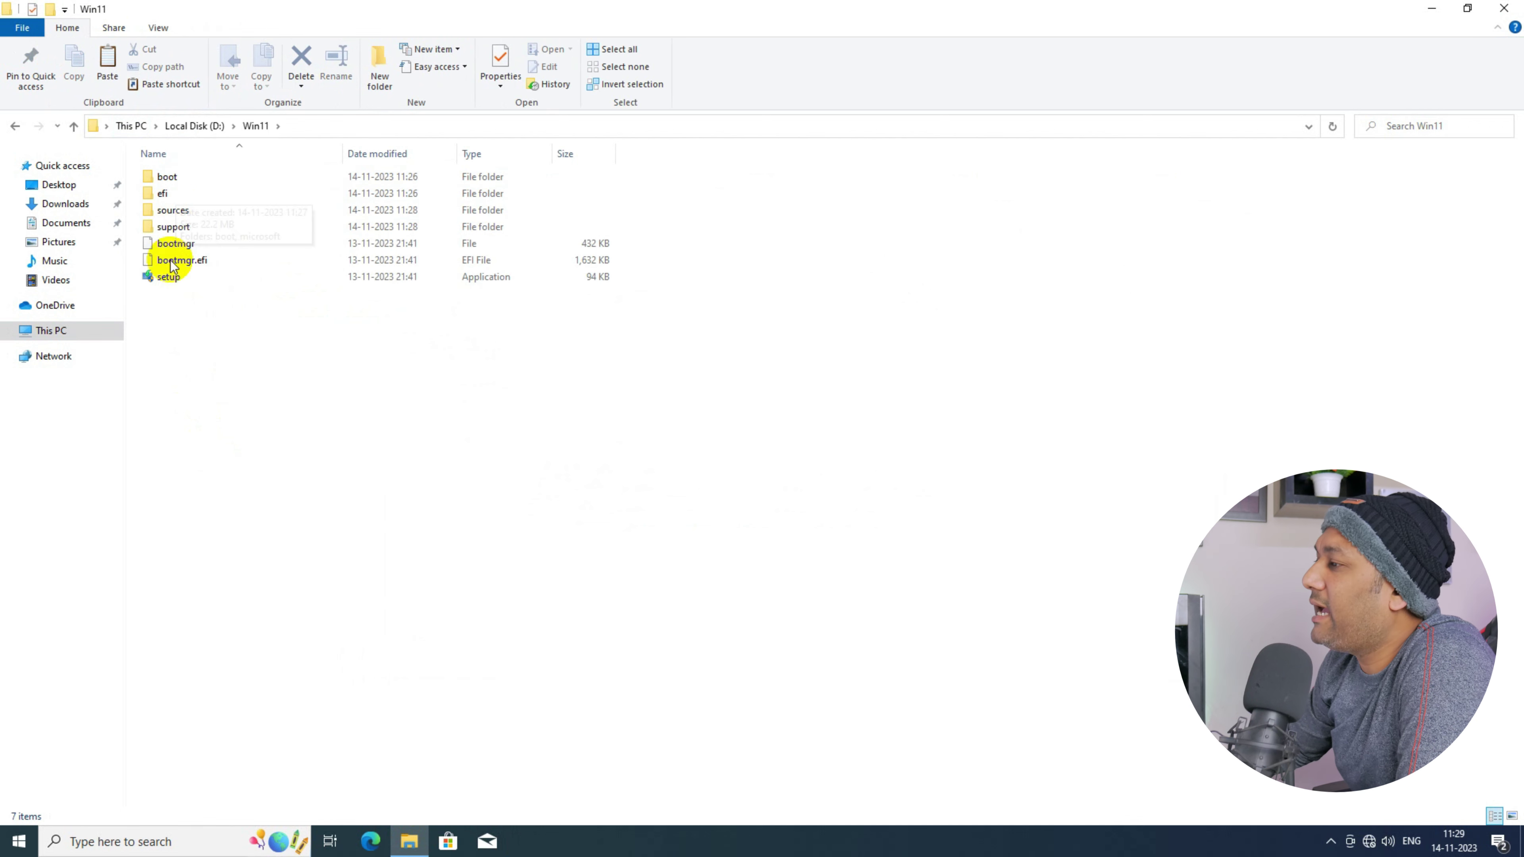
left_click(173, 281)
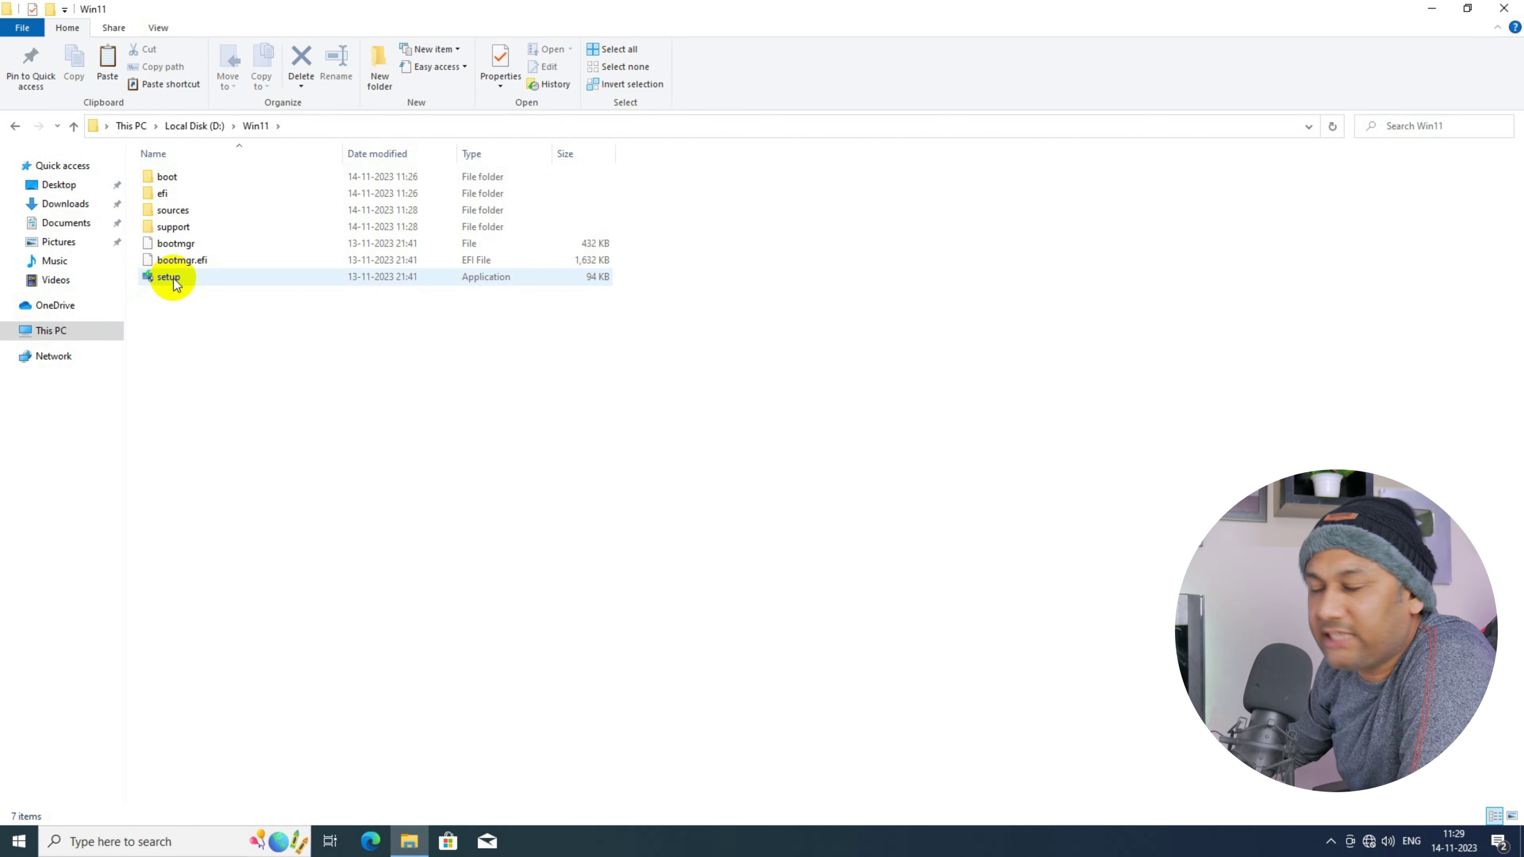
right_click(175, 282)
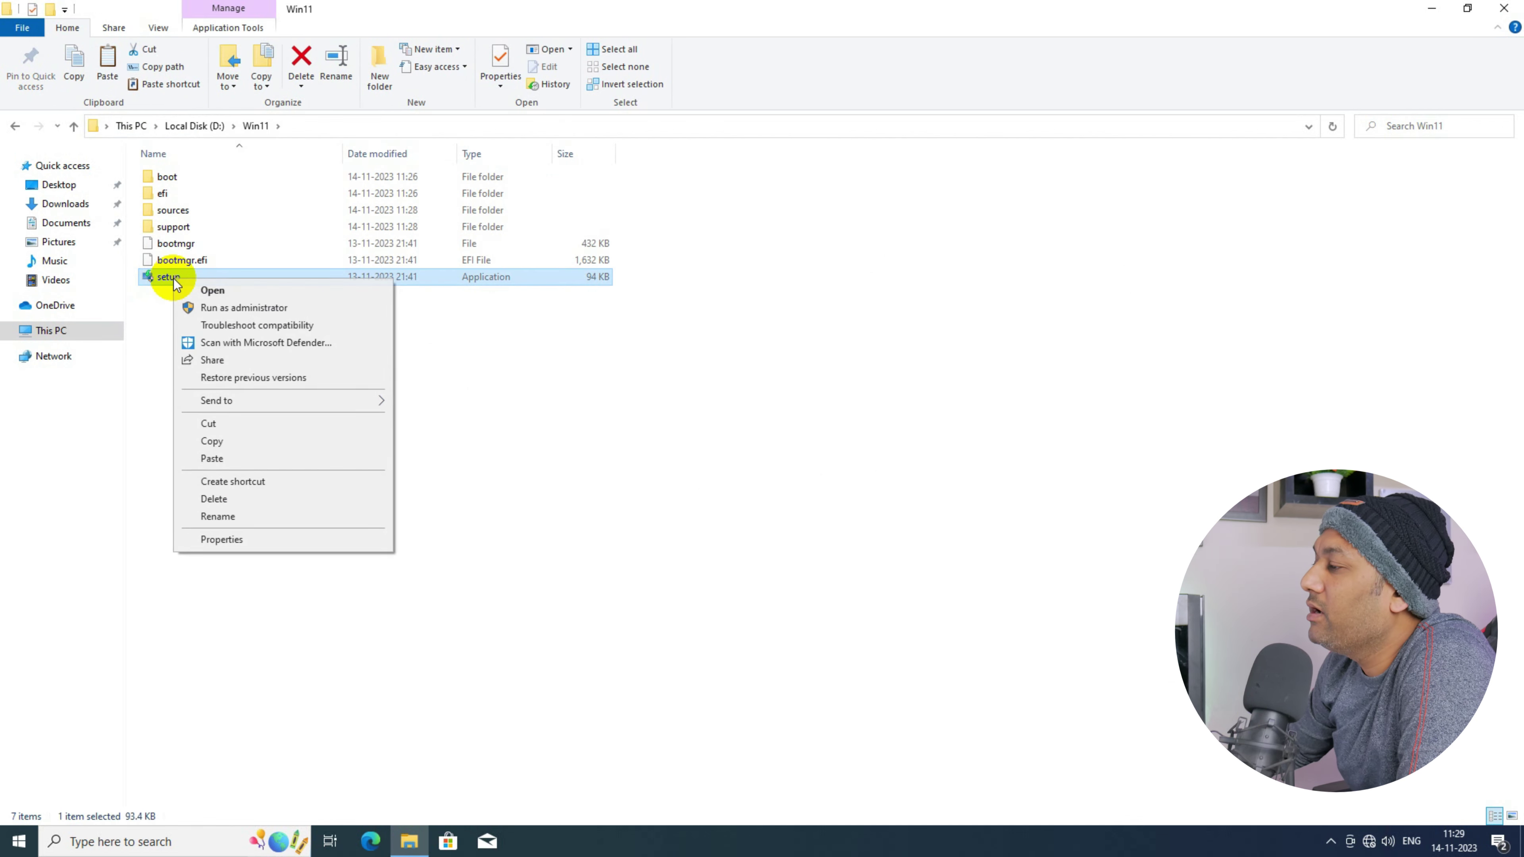
left_click(201, 308)
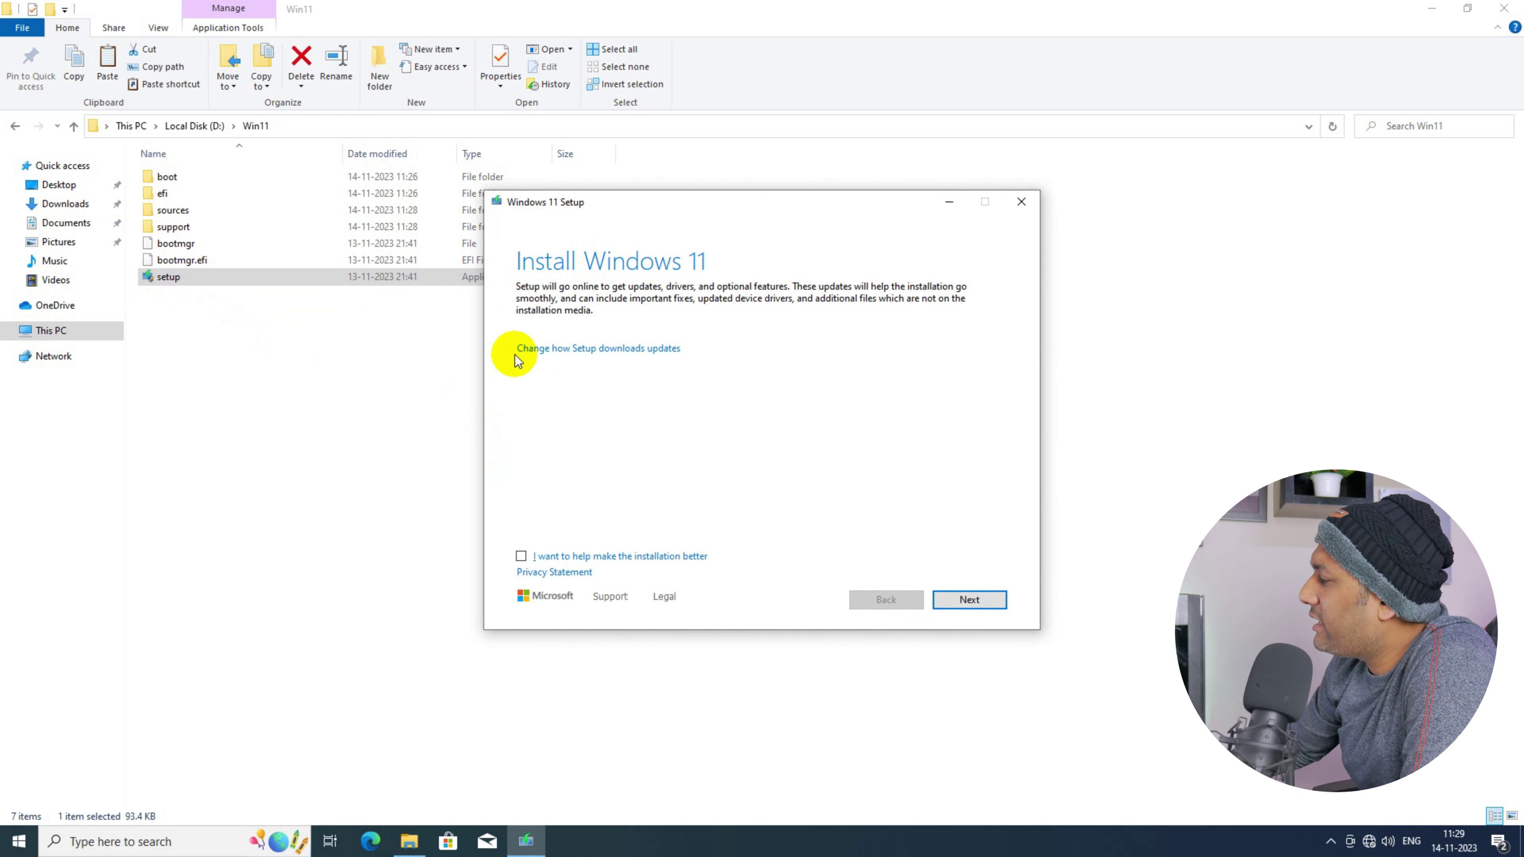
left_click(970, 599)
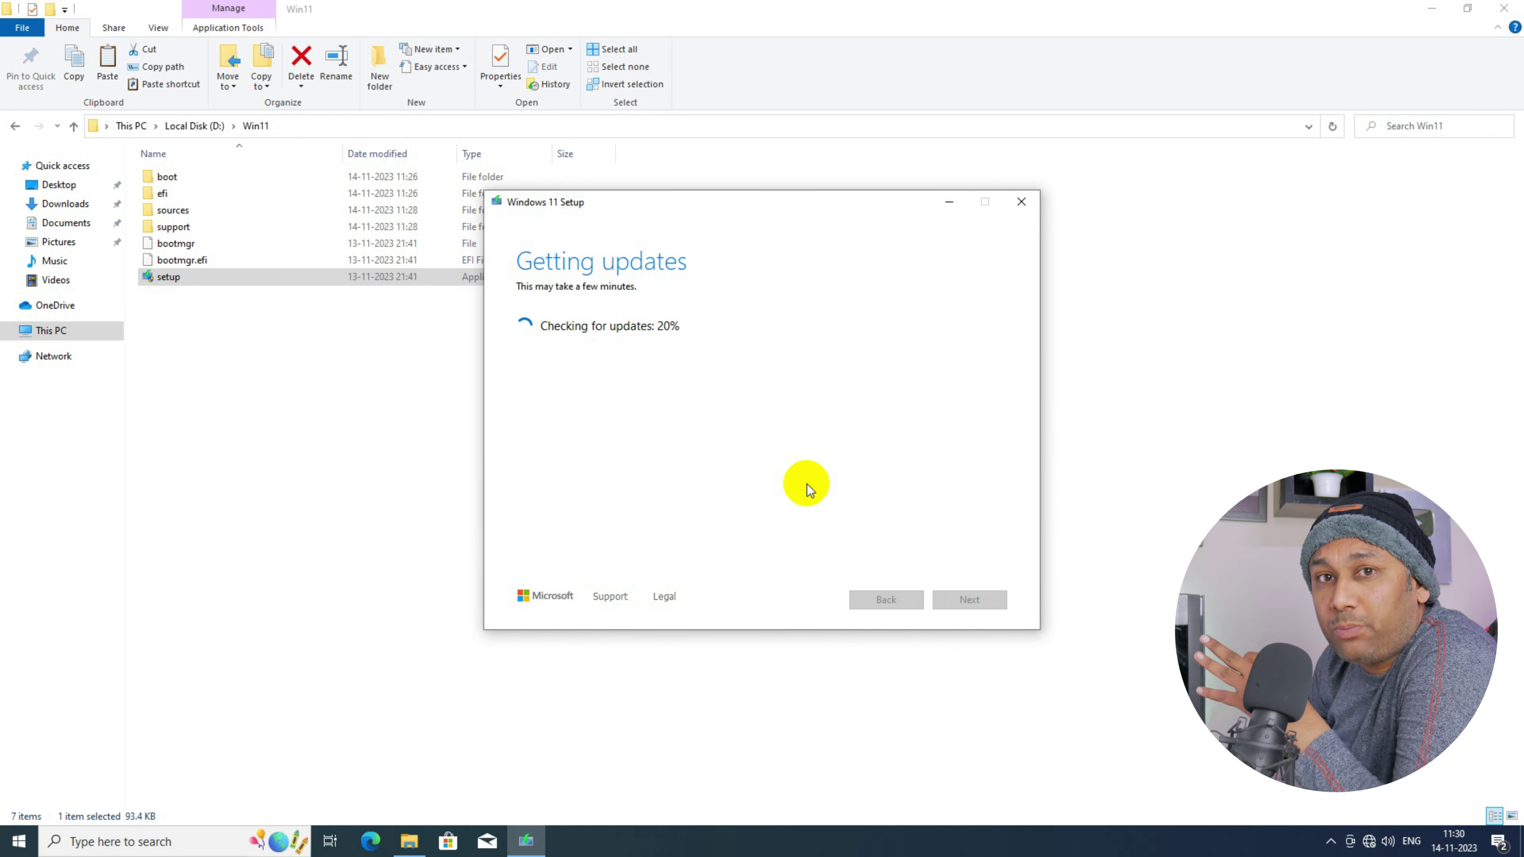